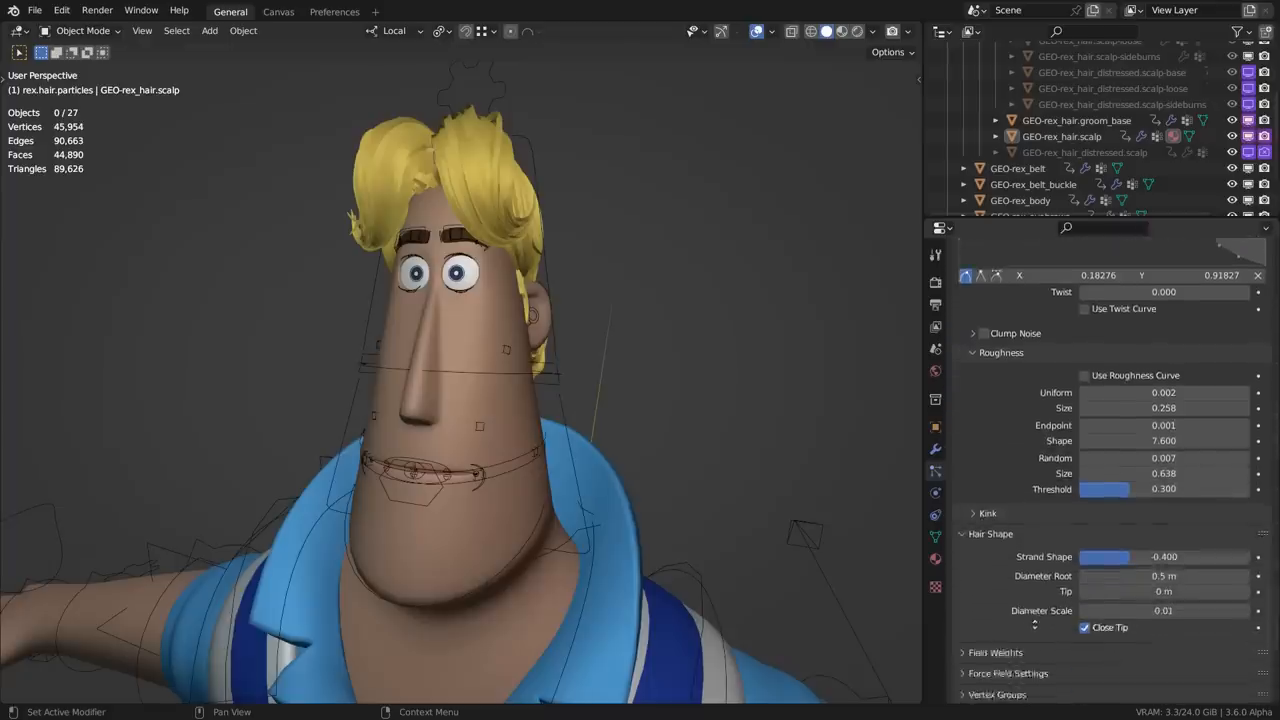
scroll(1042, 533, "down", 1)
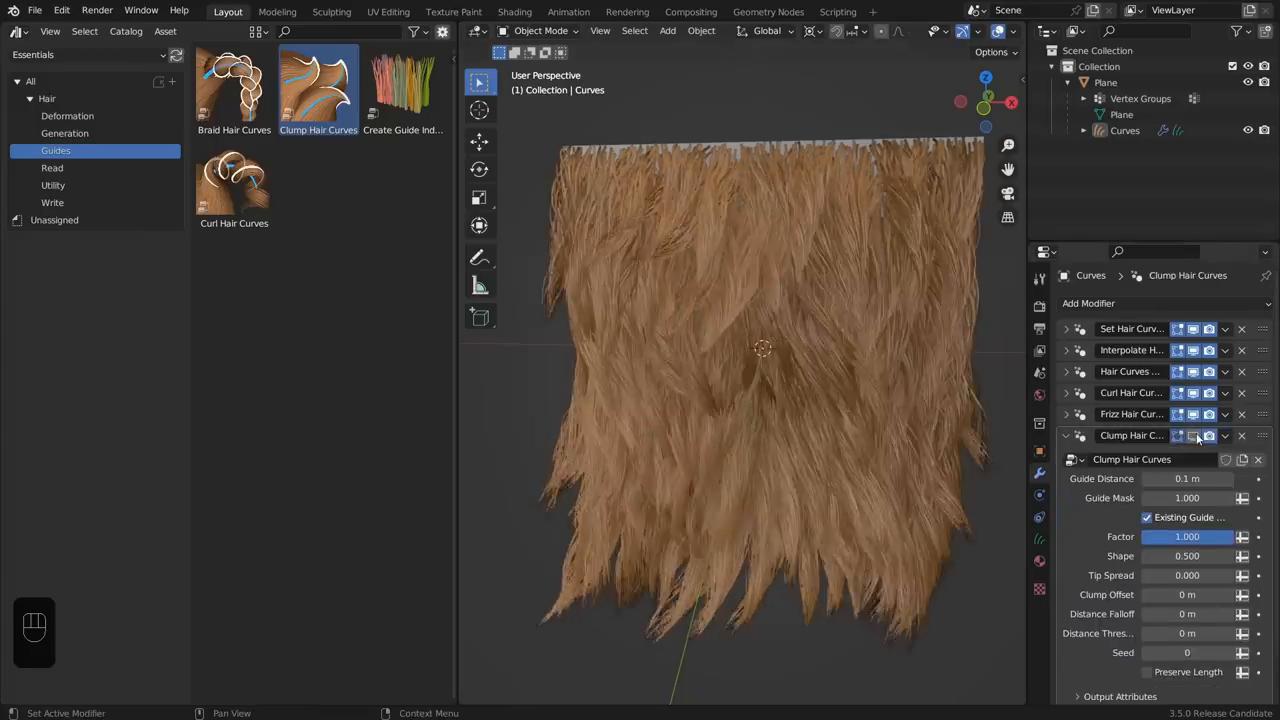
Enable the Clump and Curl Hair Curves viewport toggles to compare their effect on the hair.
left_click(1193, 436)
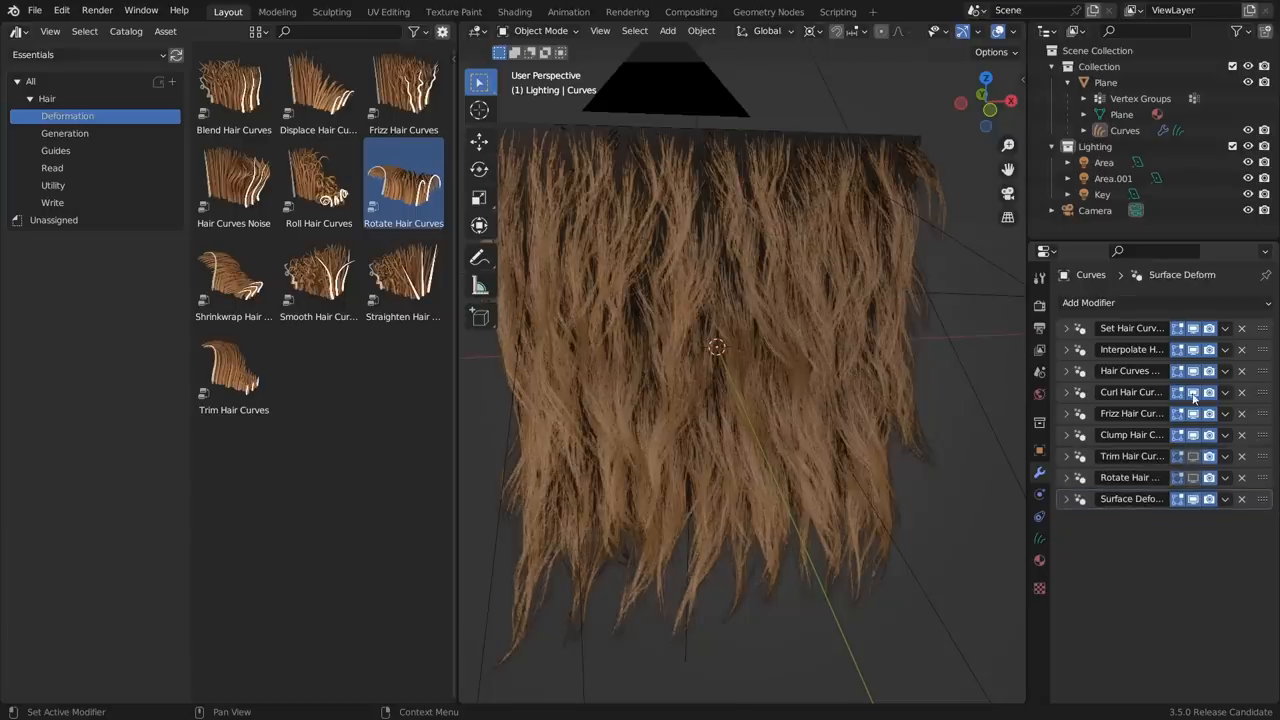
left_click(1193, 393)
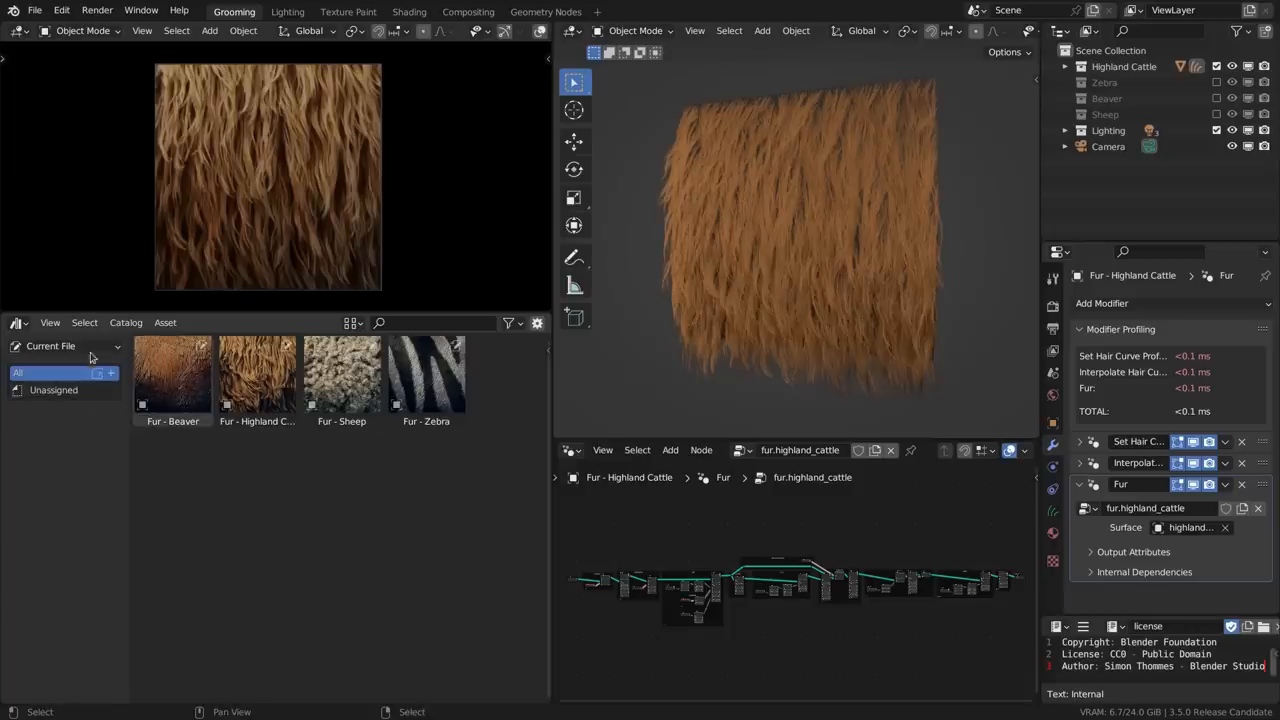
From the Essentials library, put Clump Hair Curves in the Fur group with no existing guide map and 0.2 m guide distance.
left_click(93, 412)
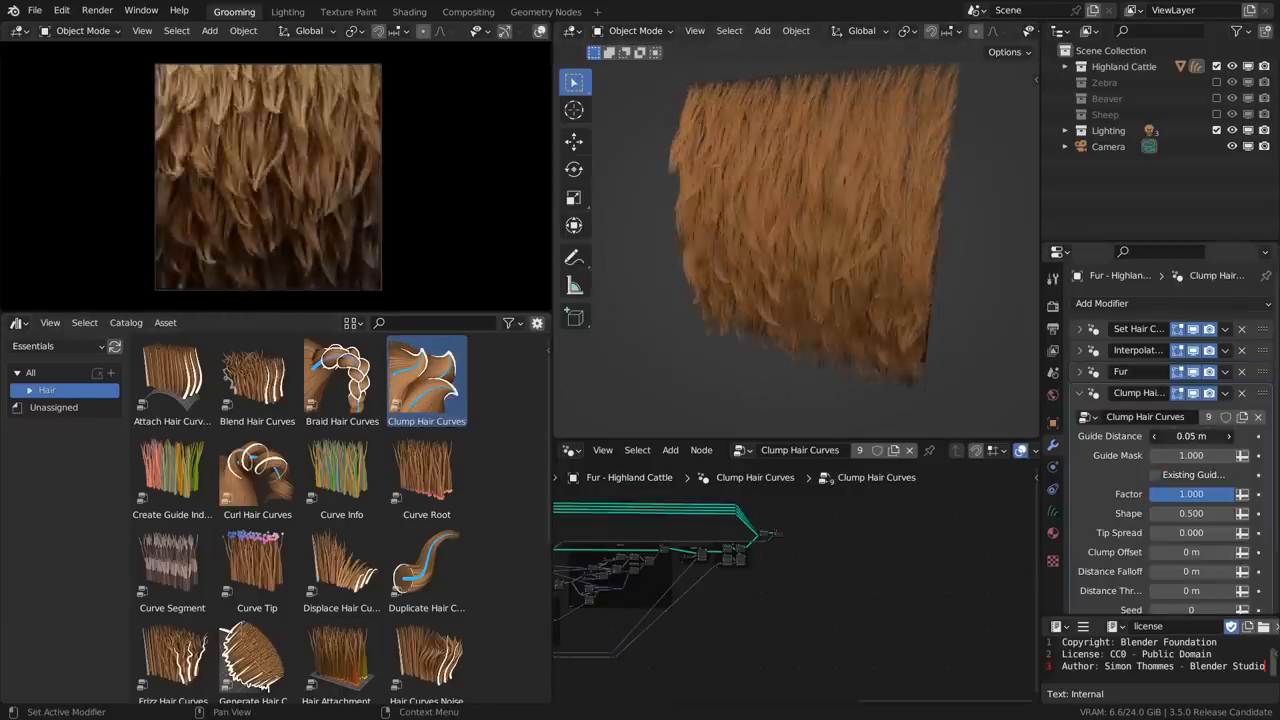
left_click(881, 543)
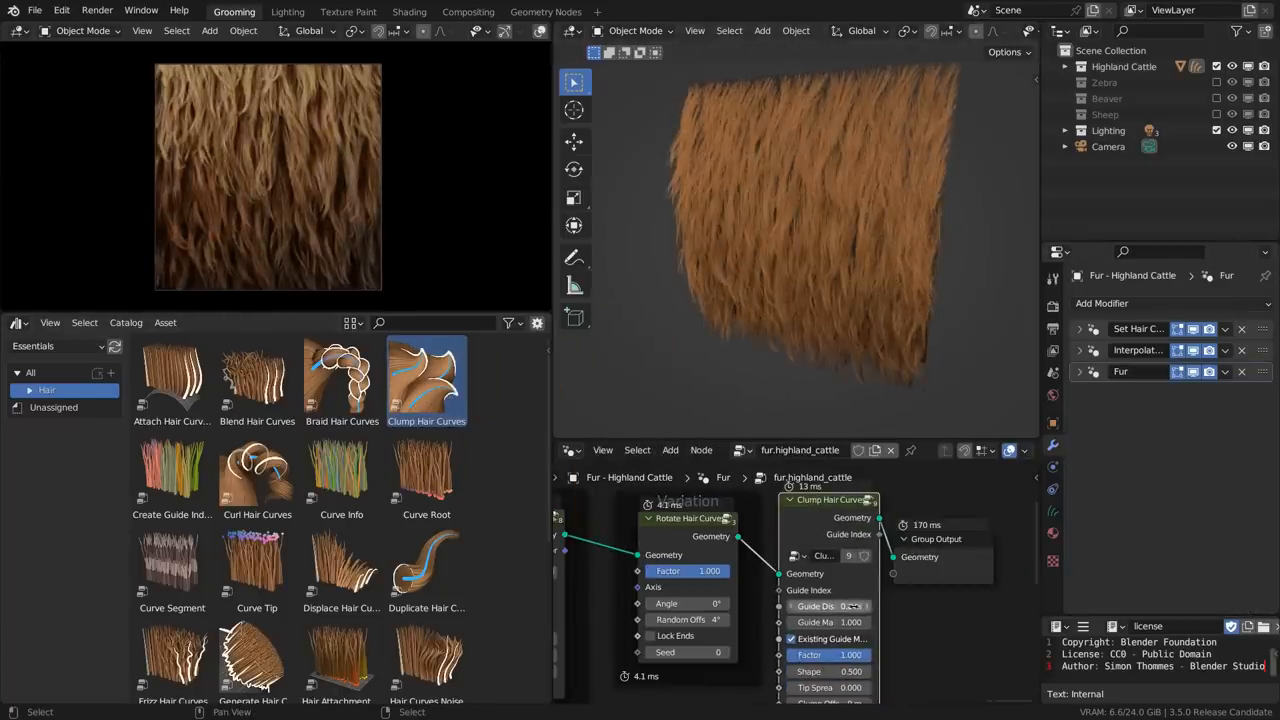
left_click(803, 638)
left_click_drag(830, 606, 860, 606)
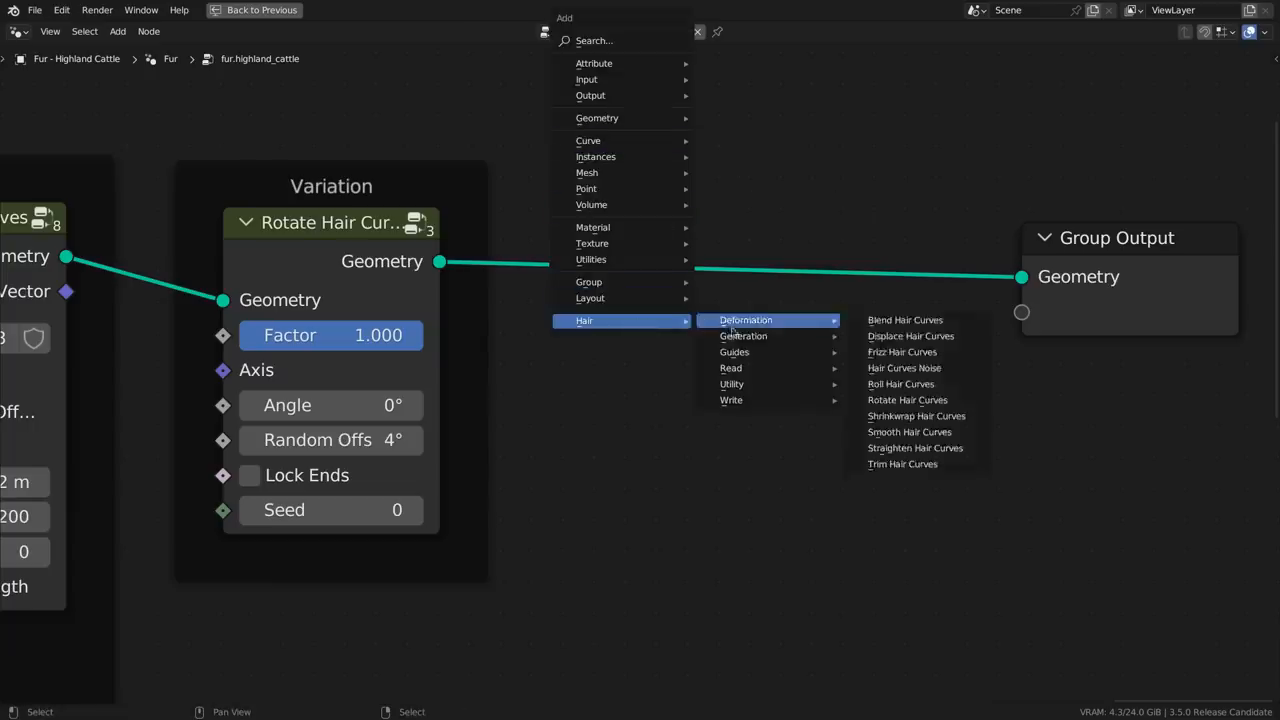
Insert Clump Hair Curves on the geometry link and browse the Deformation, Generation, Guides and Read catalogs.
left_click(906, 368)
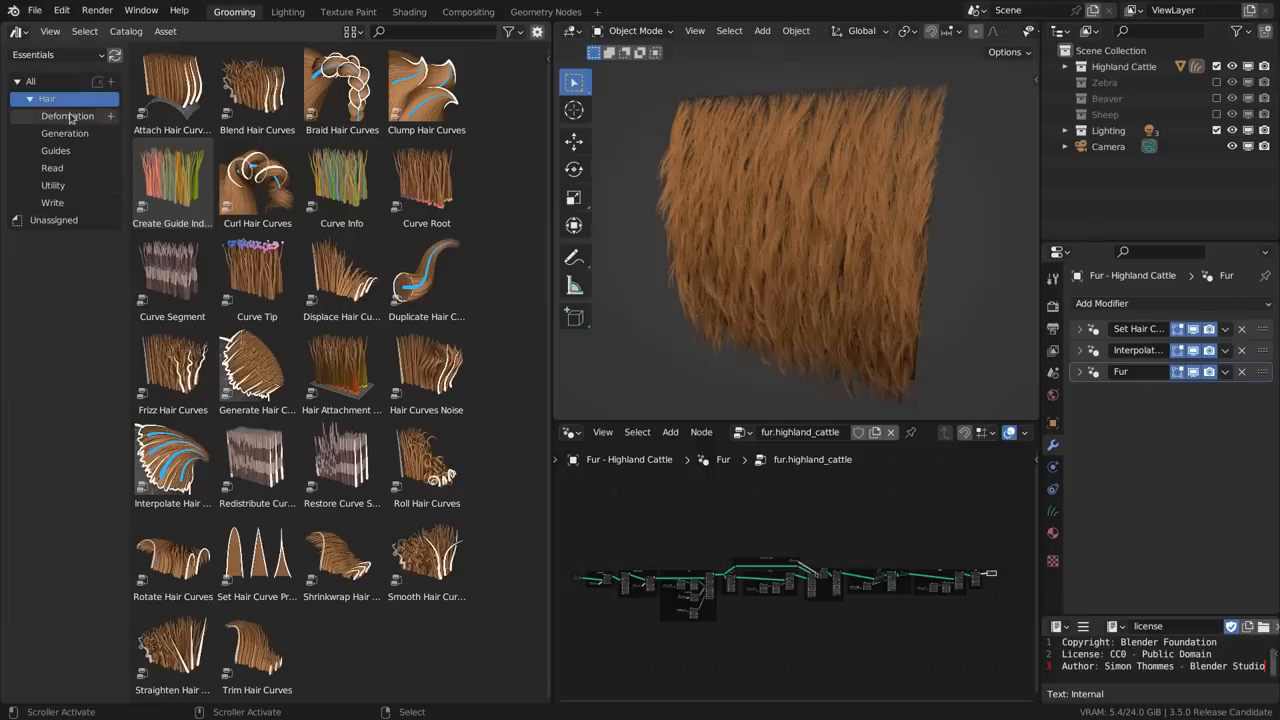
left_click(70, 118)
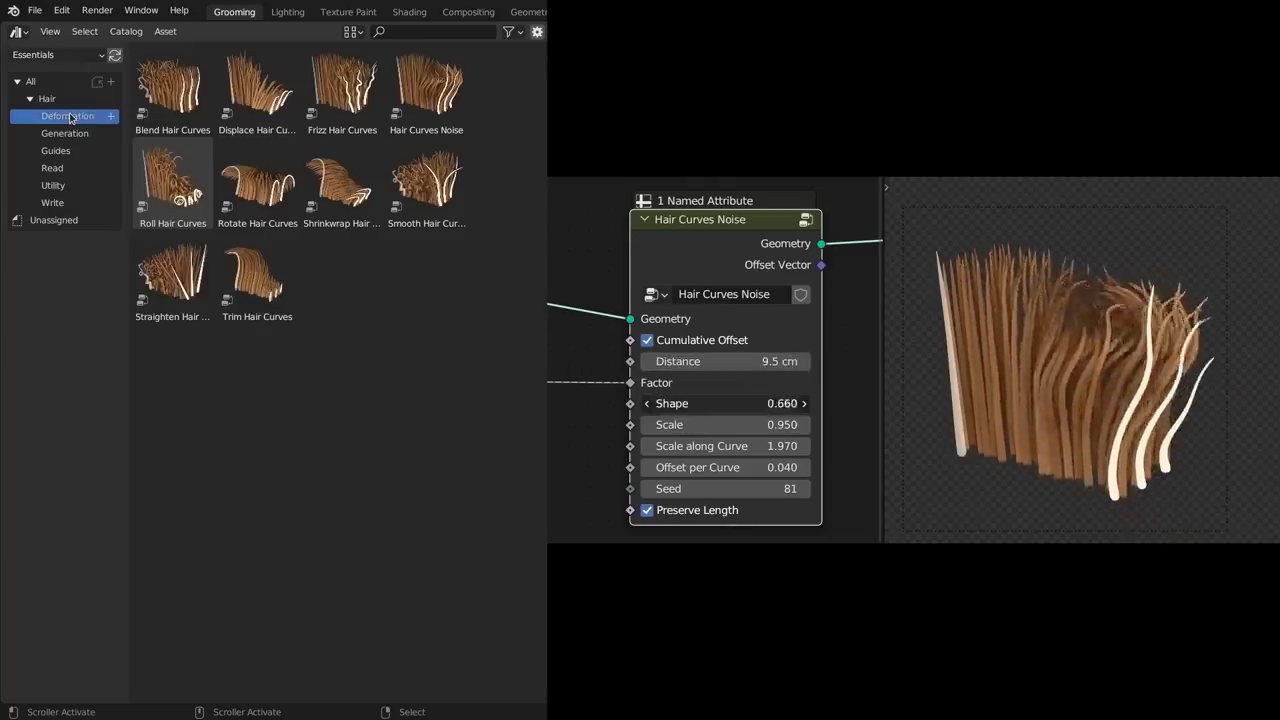
left_click(62, 135)
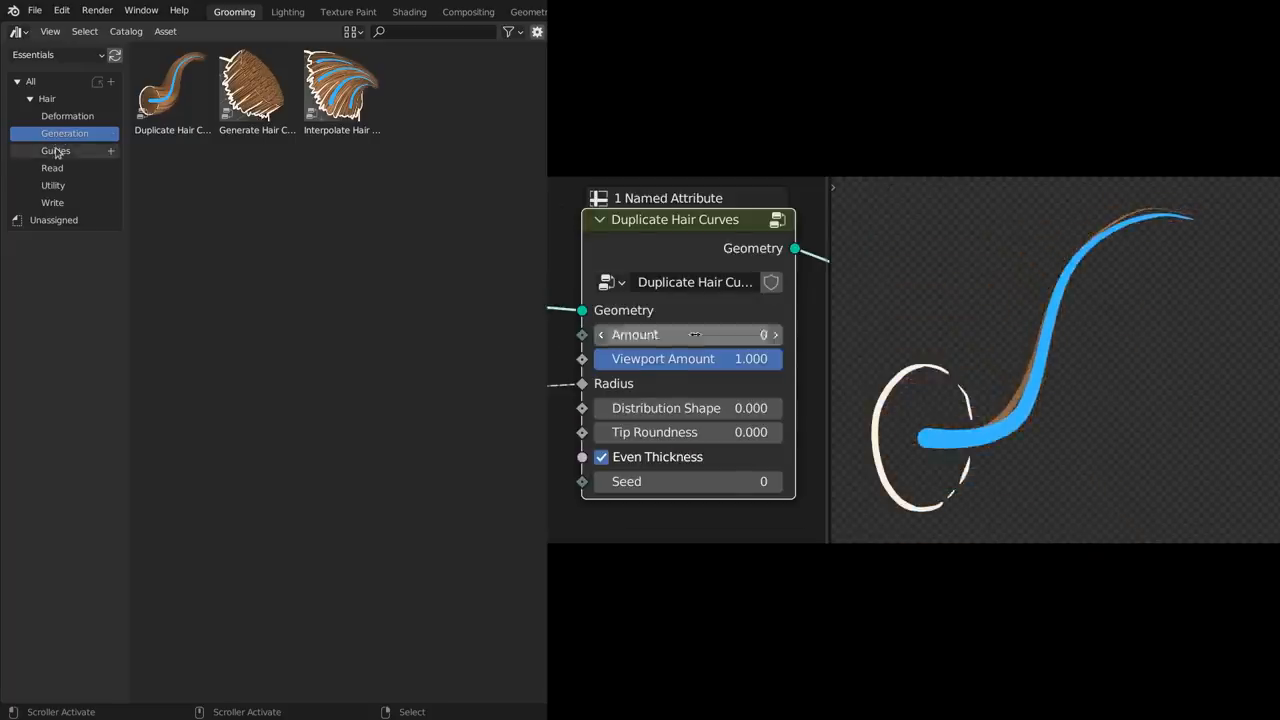
left_click(56, 151)
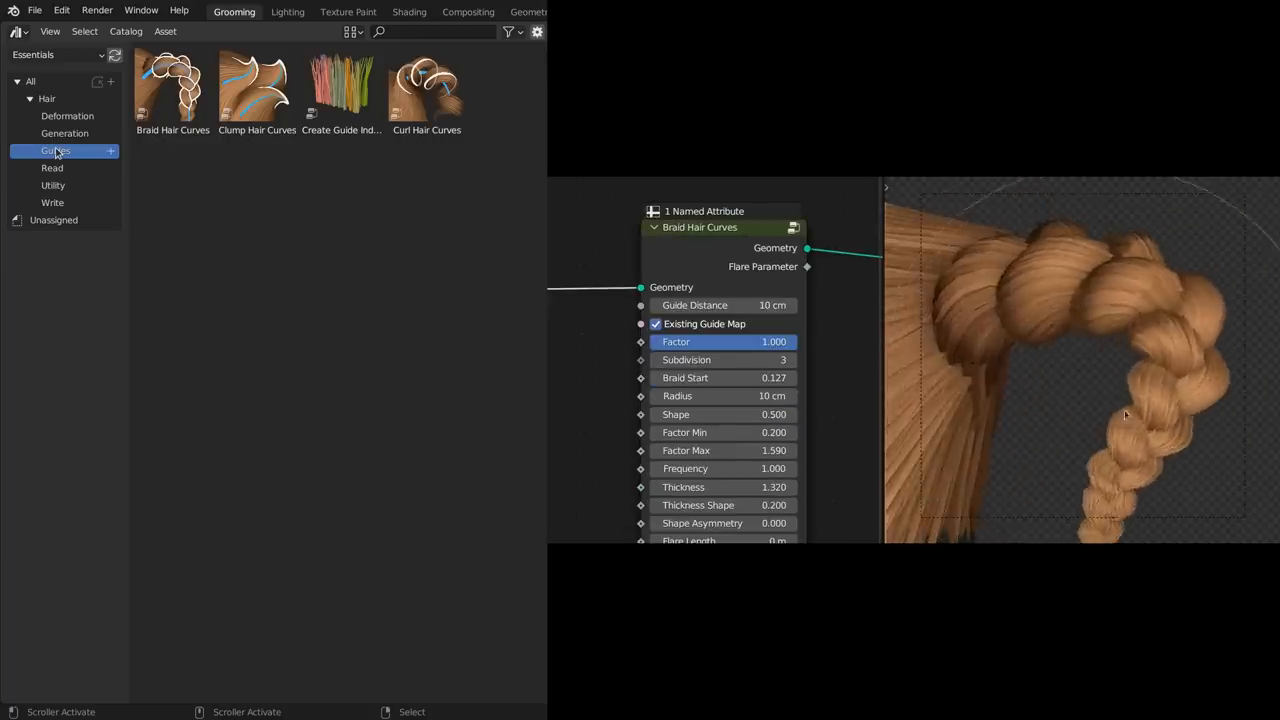
left_click(57, 167)
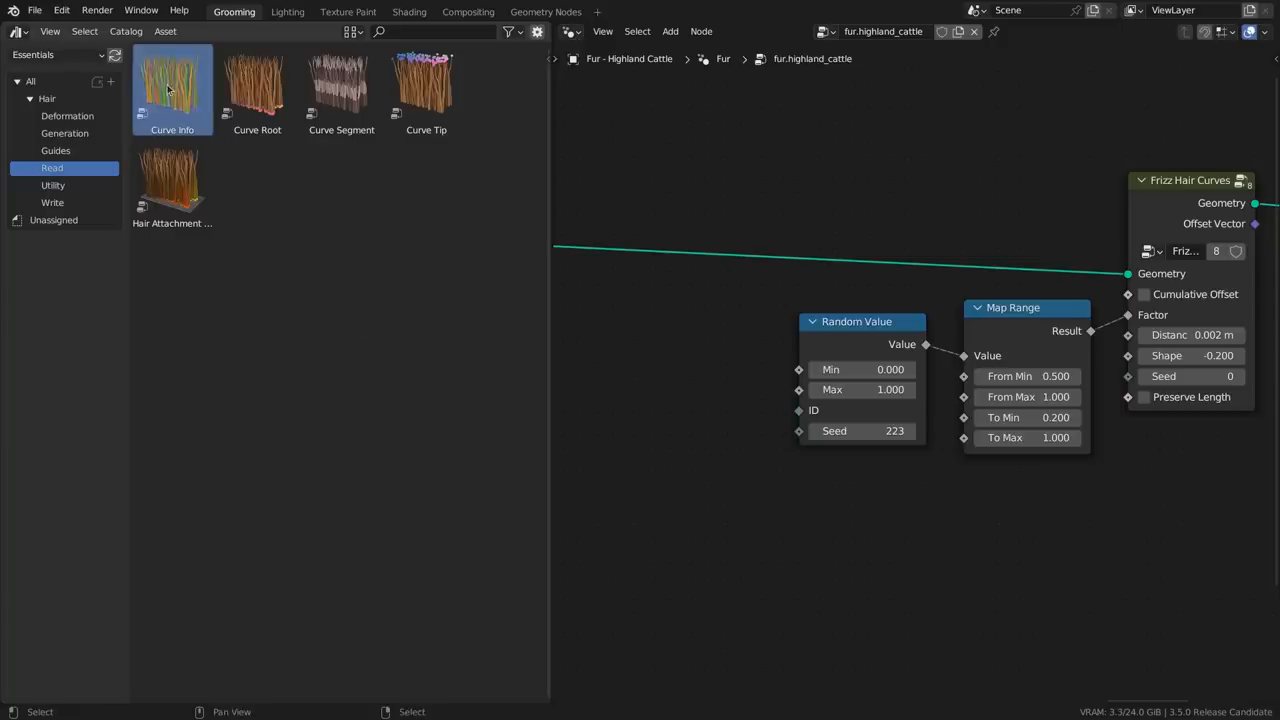
Place a Curve Info node in the tree and browse the Utility and Write catalogs.
left_click_drag(612, 318, 636, 319)
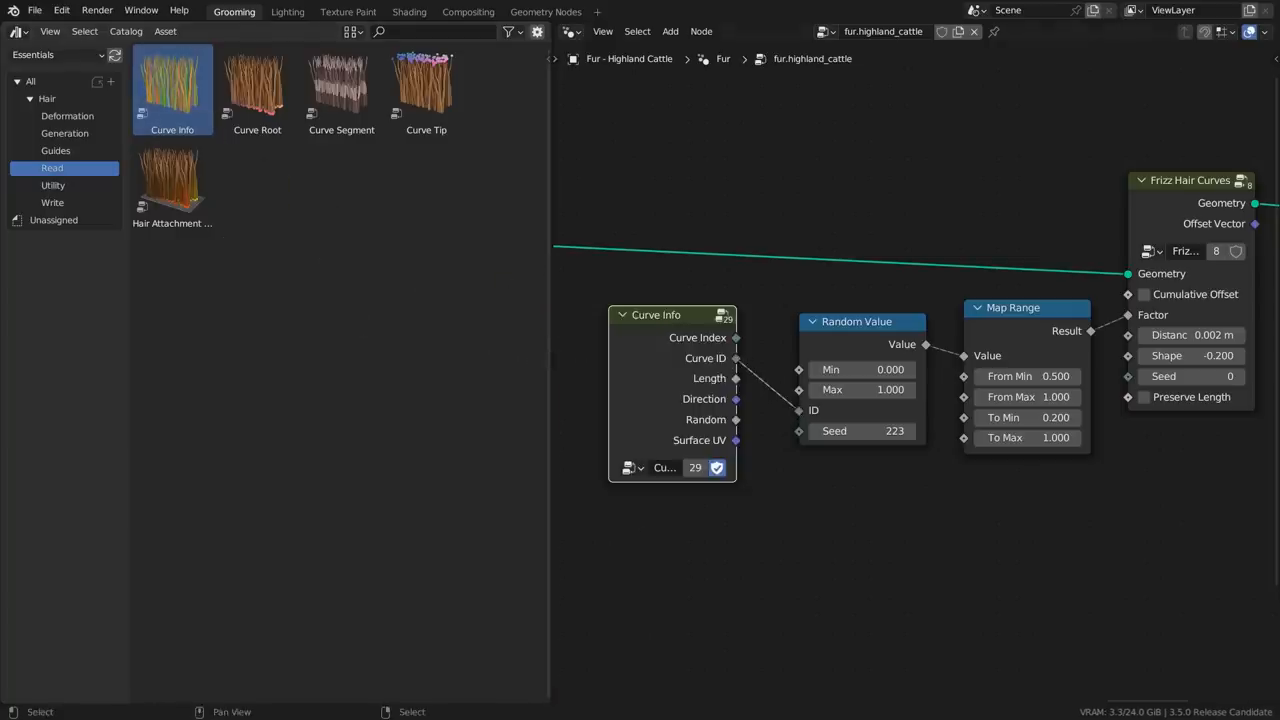
left_click(55, 186)
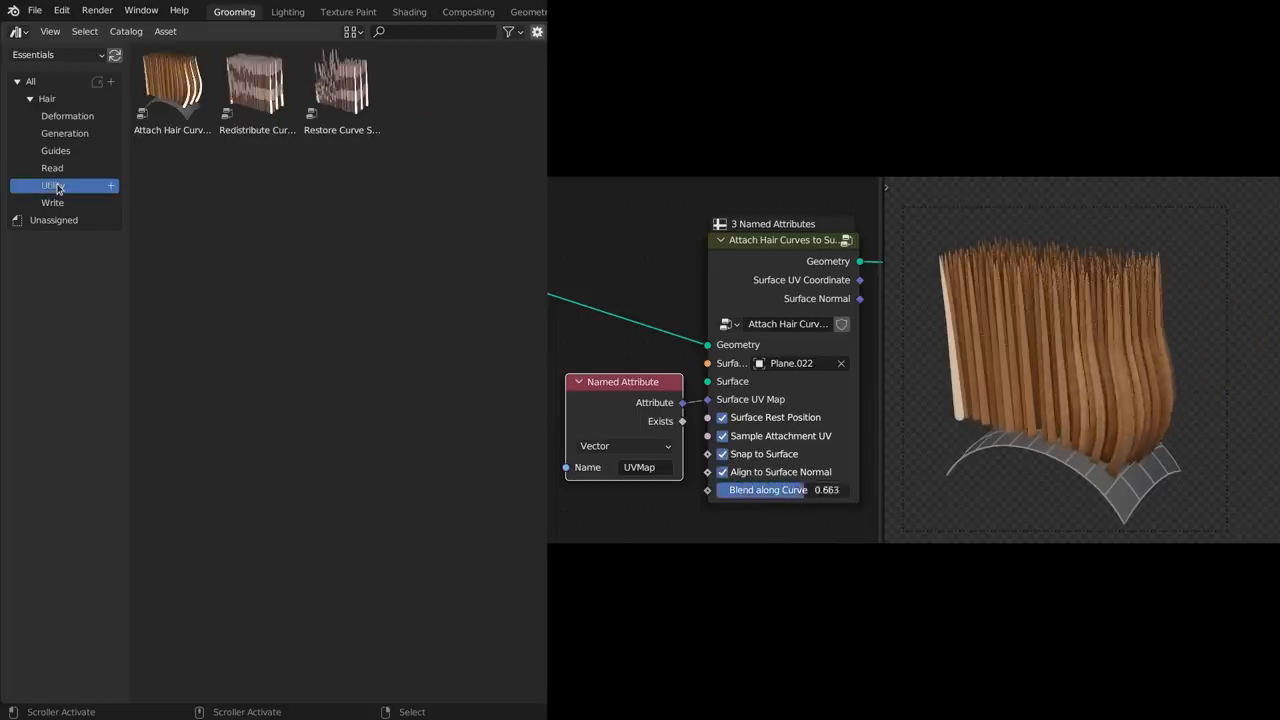
left_click(49, 204)
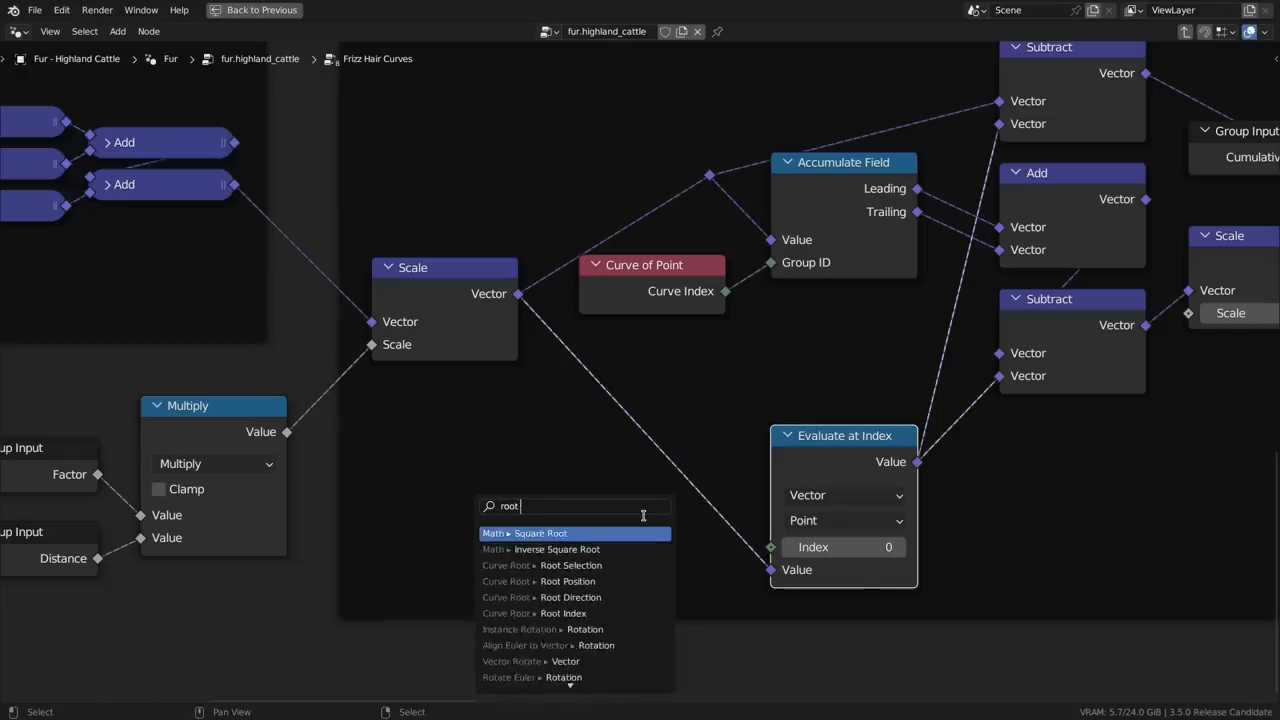
Add Curve Root from the node search and set the curl to 1.26 frequency and 0.02 m radius.
key("Return")
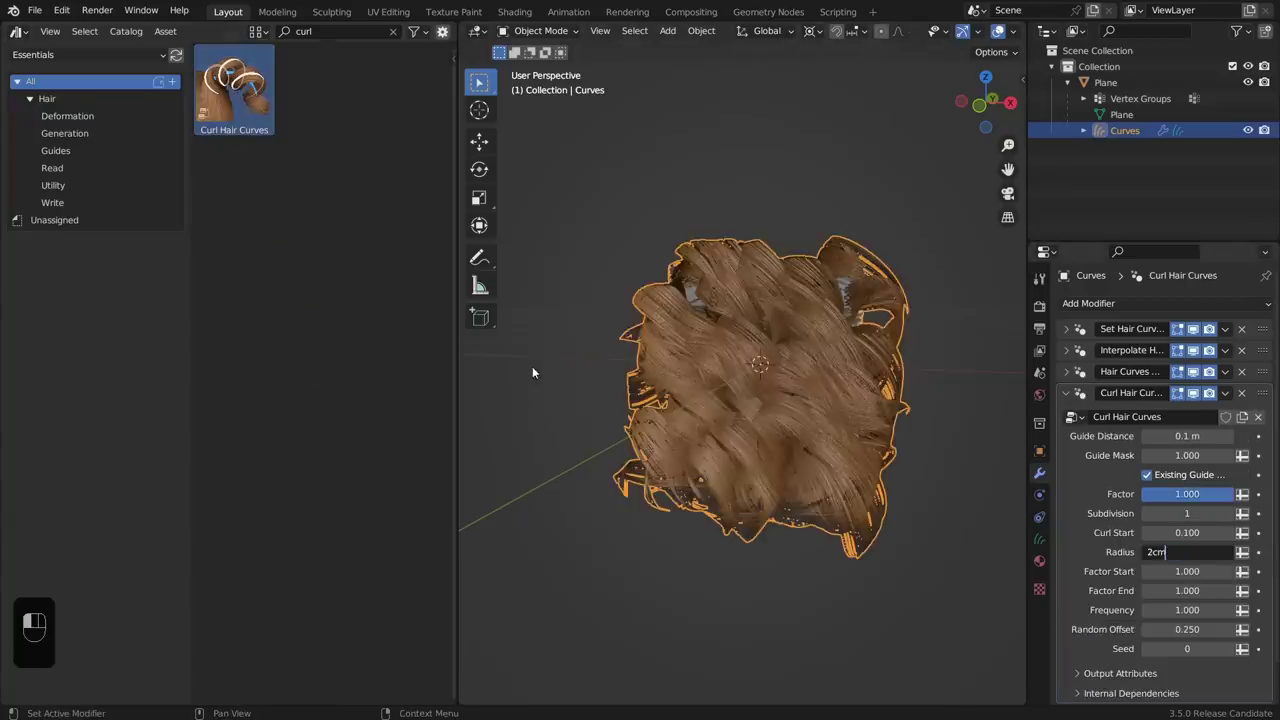
key("Return")
left_click_drag(1187, 610, 1215, 610)
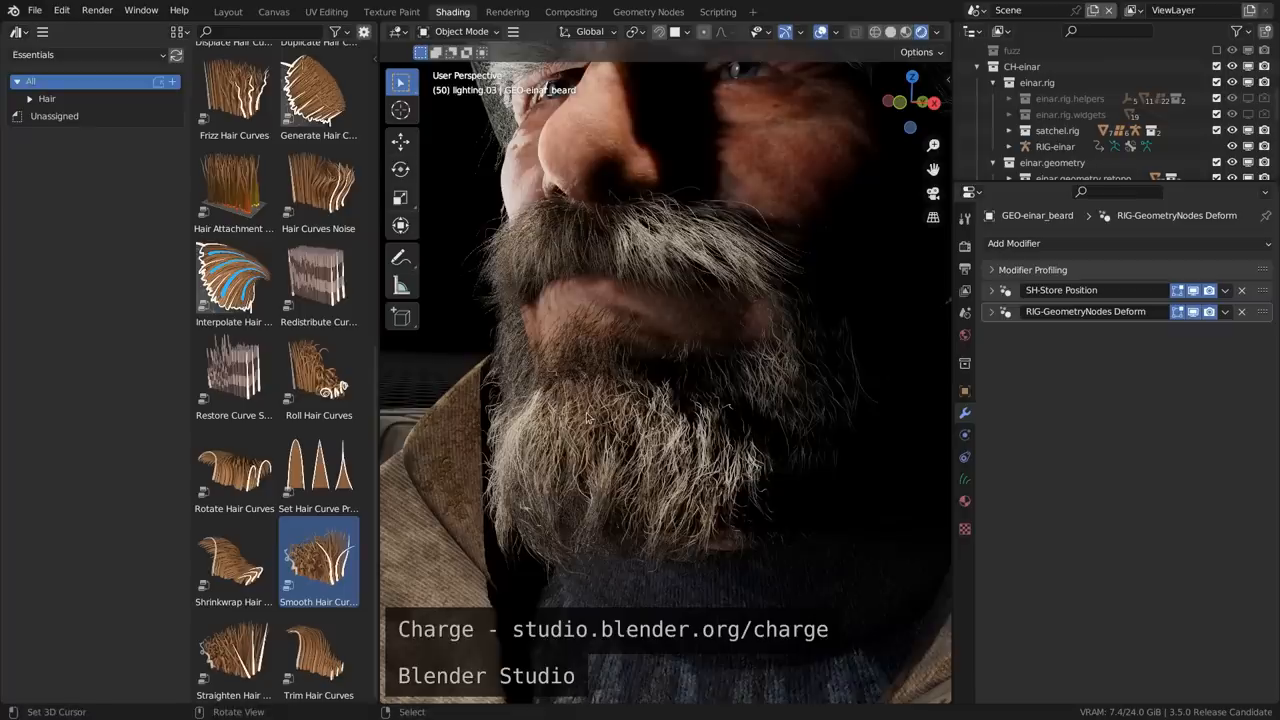
Drop Smooth Hair Curves onto the beard and drag its Amount to -0.250 for a frizzier look.
left_click(585, 420)
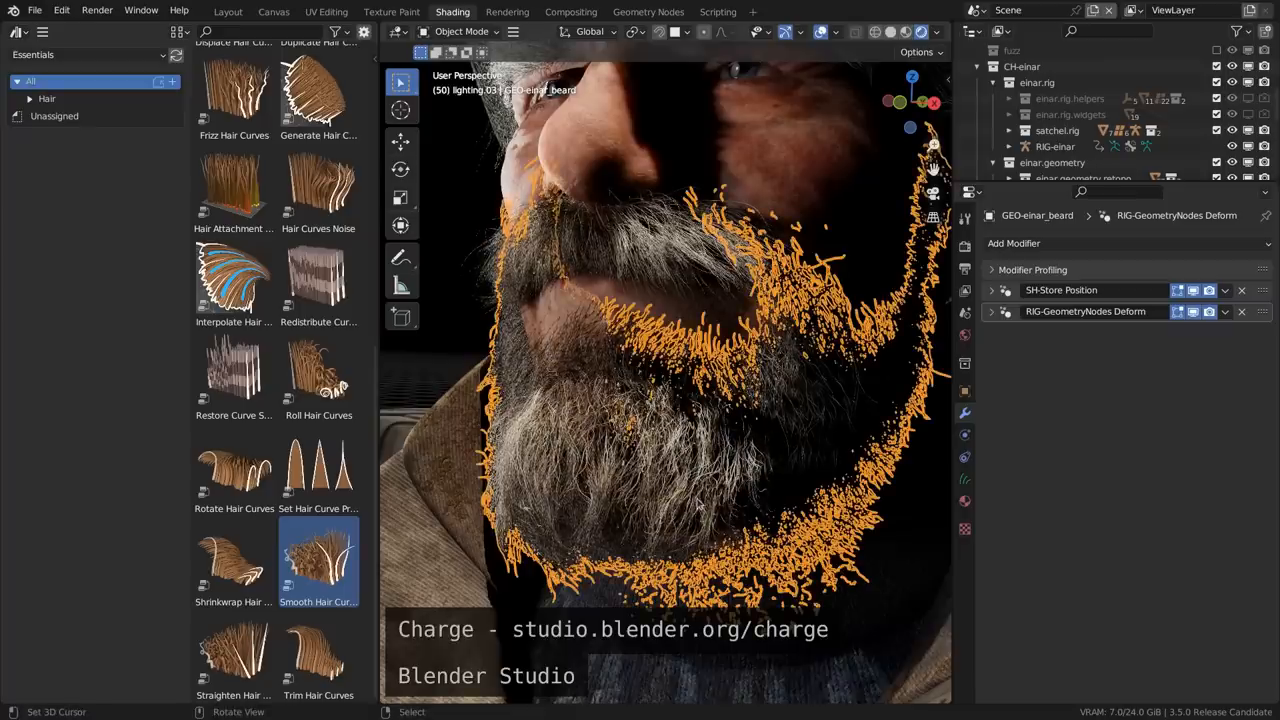
key("alt+a")
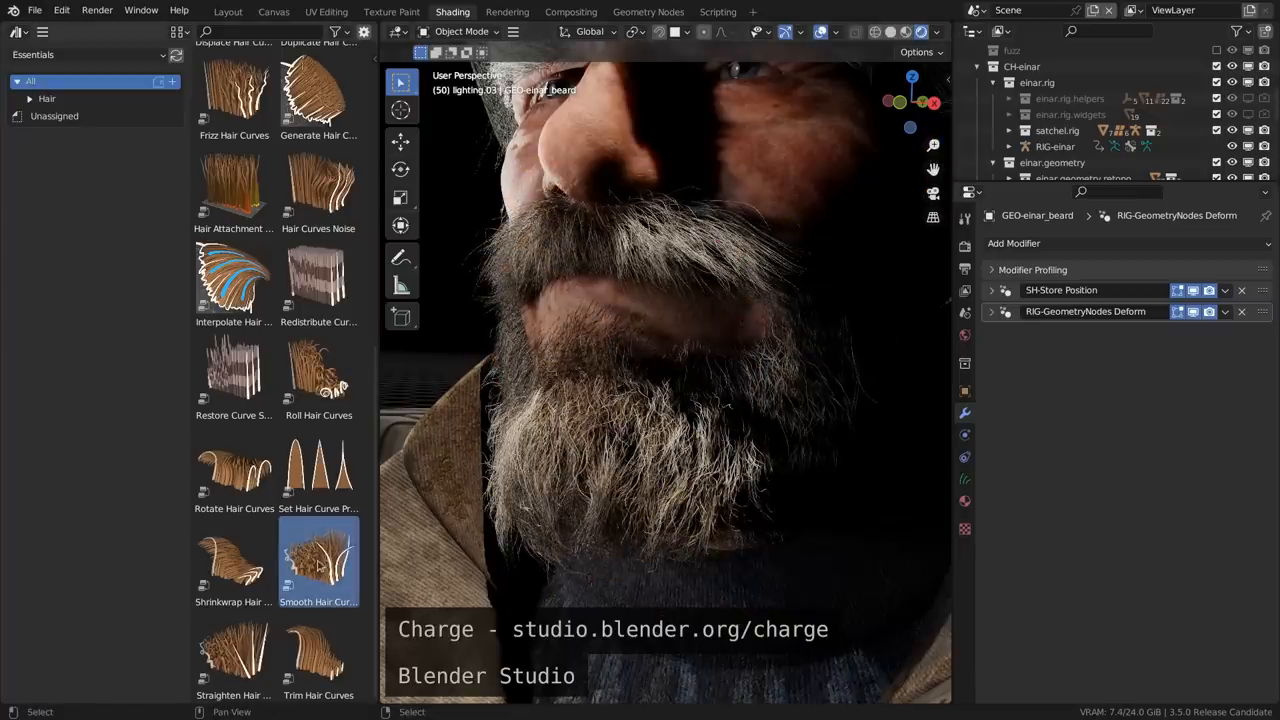
left_click_drag(318, 566, 505, 510)
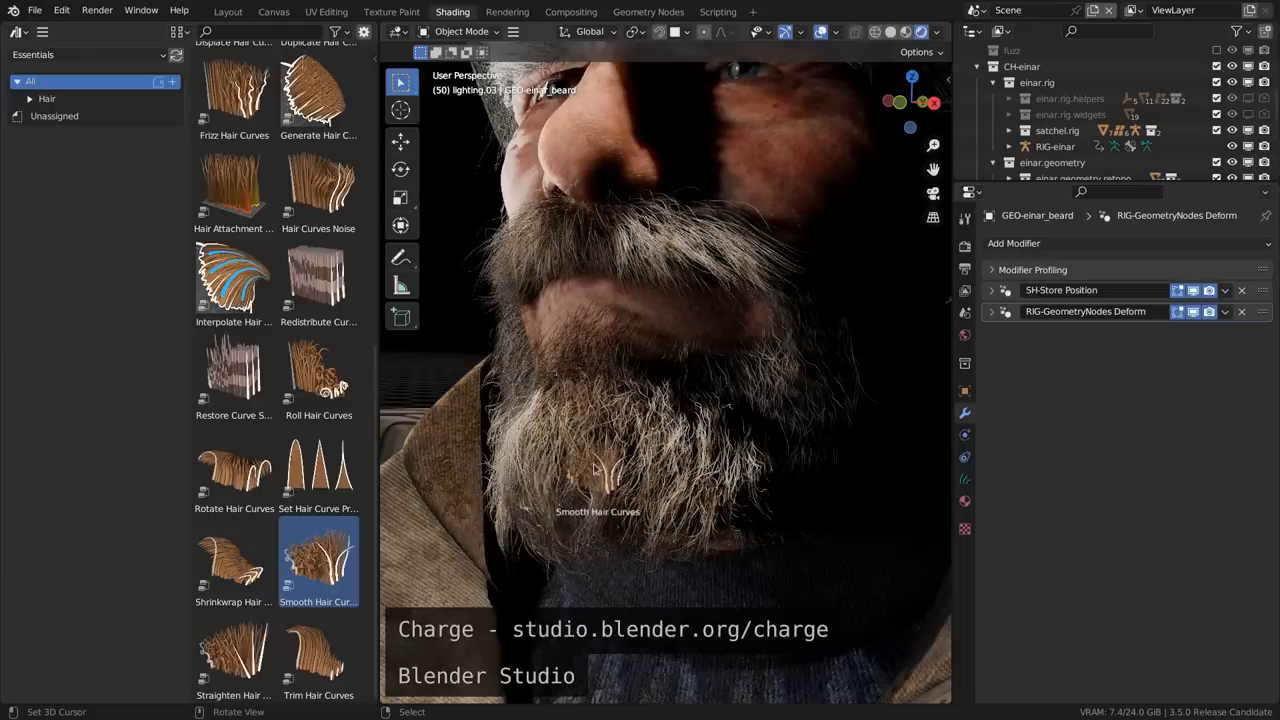
left_click_drag(597, 470, 595, 470)
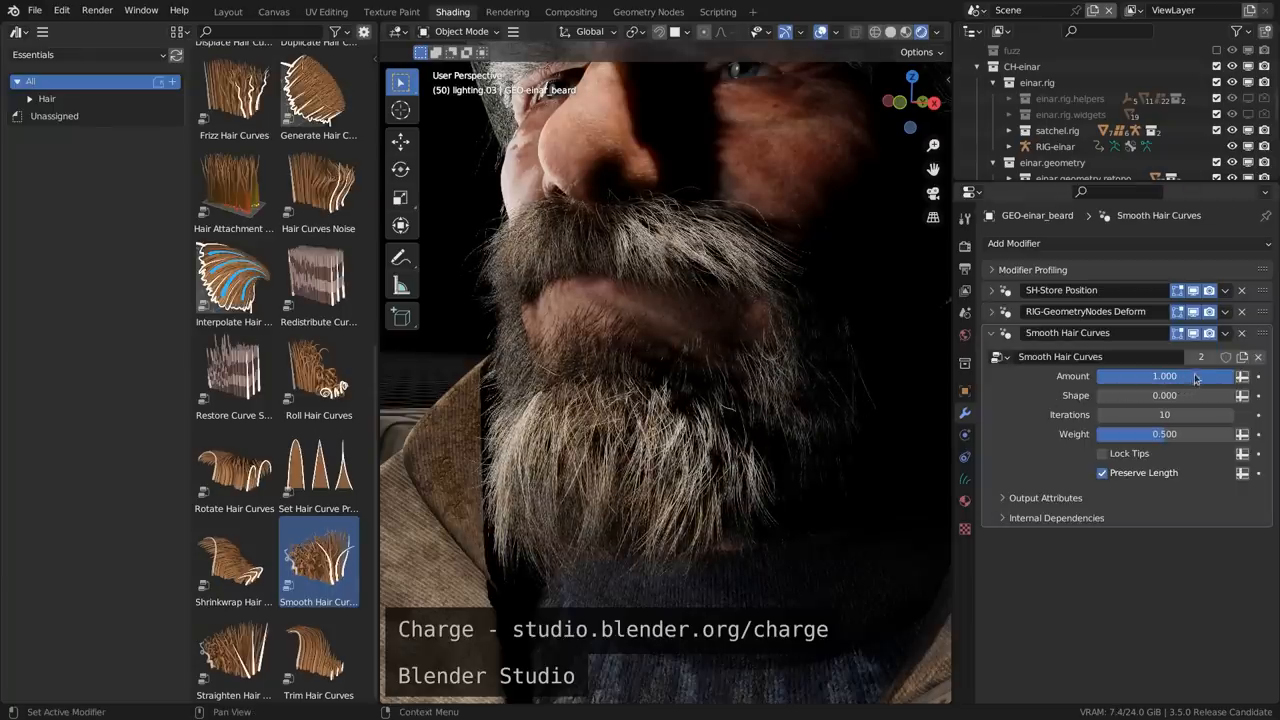
mouse_move(1195, 378)
left_mouse_down()
mouse_move(1098, 376)
mouse_move(1168, 395)
left_mouse_up()
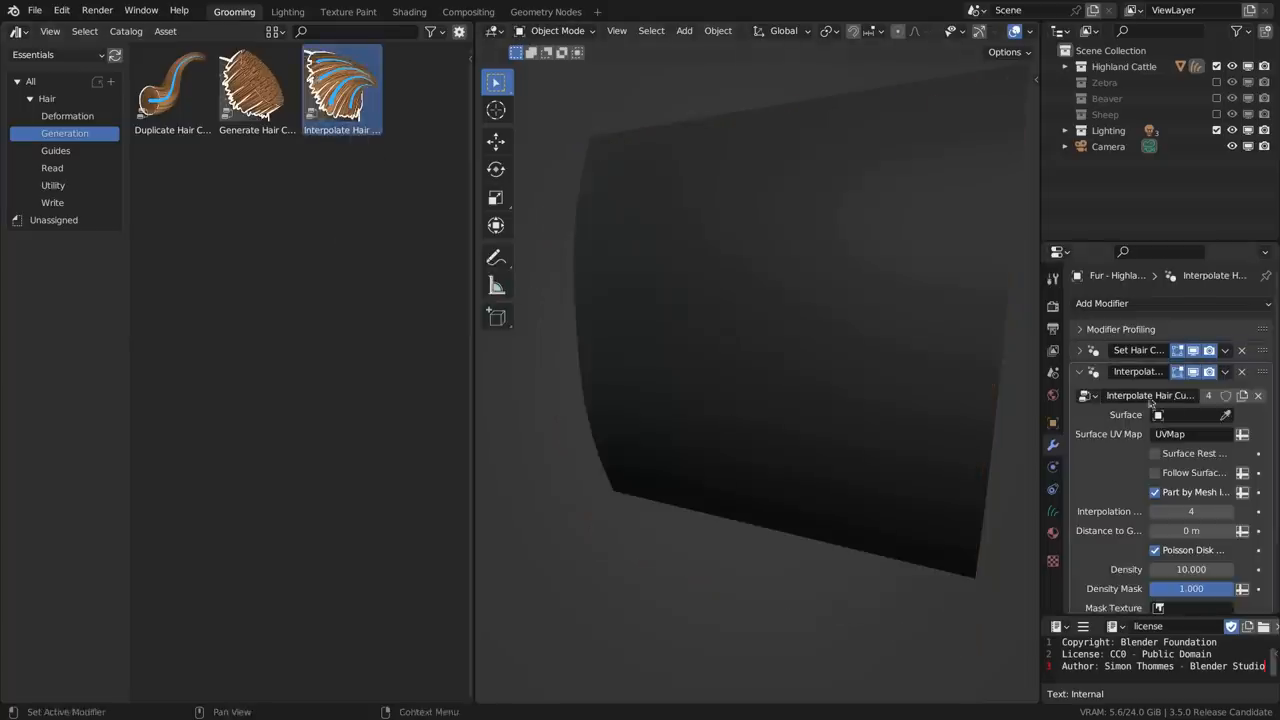
scroll(1178, 453, "down", 3)
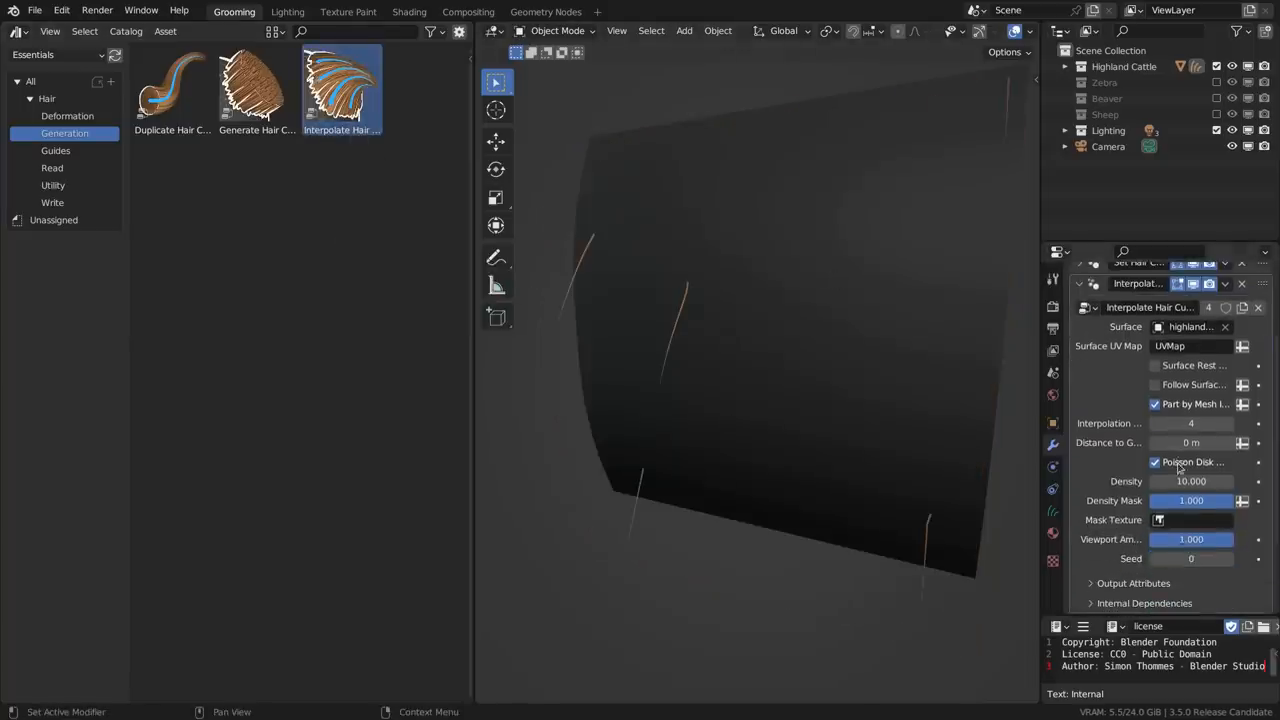
Use UVMap as the surface UV map, set density 10000 and preview the density mask.
left_click(1181, 356)
left_click(1152, 467)
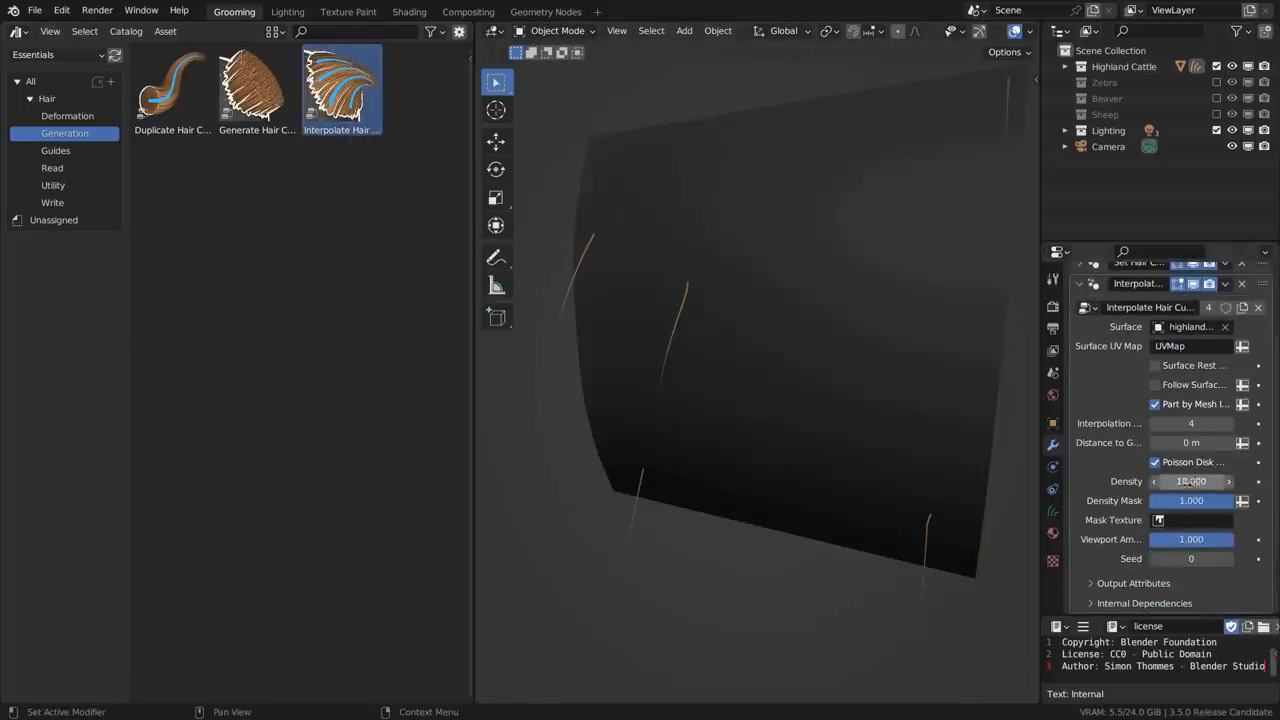
type("000")
key("Return")
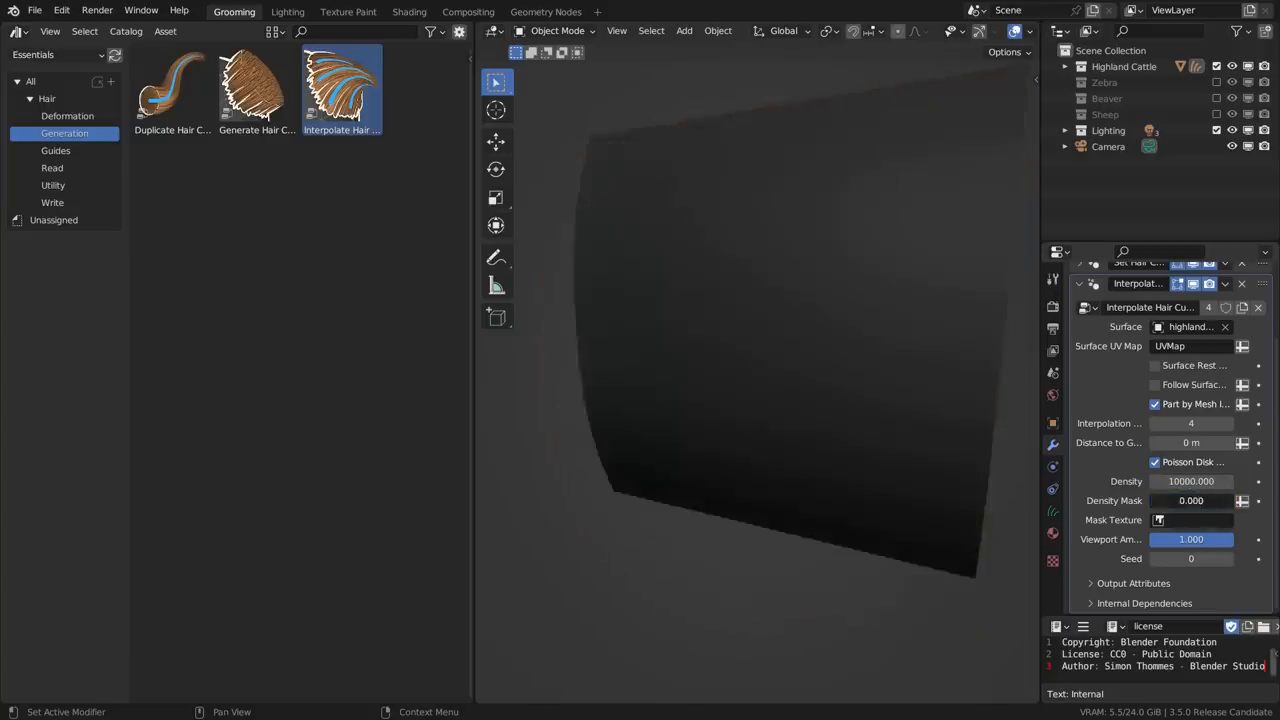
left_click_drag(1190, 500, 1190, 500)
Switch to Sculpt Mode and comb the hair into curved sweeping strands.
left_click(830, 383)
mouse_move(830, 383)
left_mouse_down()
mouse_move(922, 371)
mouse_move(763, 557)
mouse_move(714, 250)
mouse_move(757, 609)
mouse_move(786, 271)
mouse_move(894, 491)
mouse_move(765, 376)
mouse_move(800, 350)
left_mouse_up()
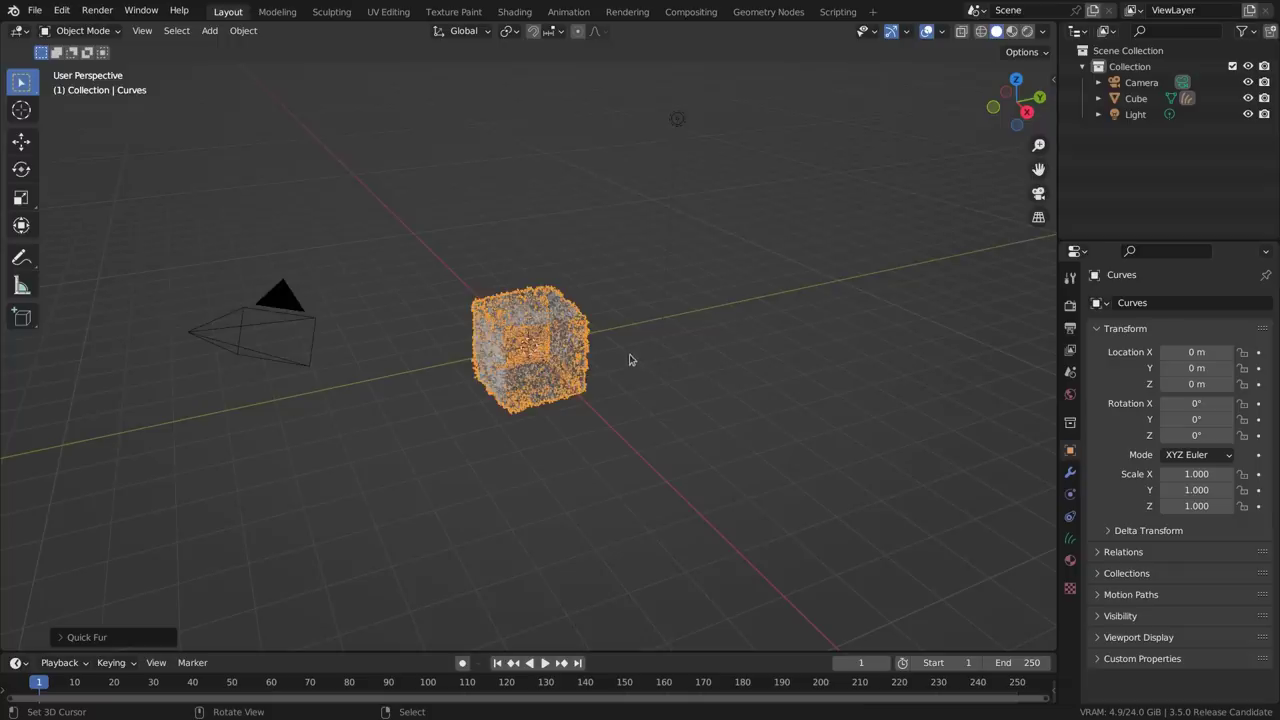
scroll(629, 355, "up", 5)
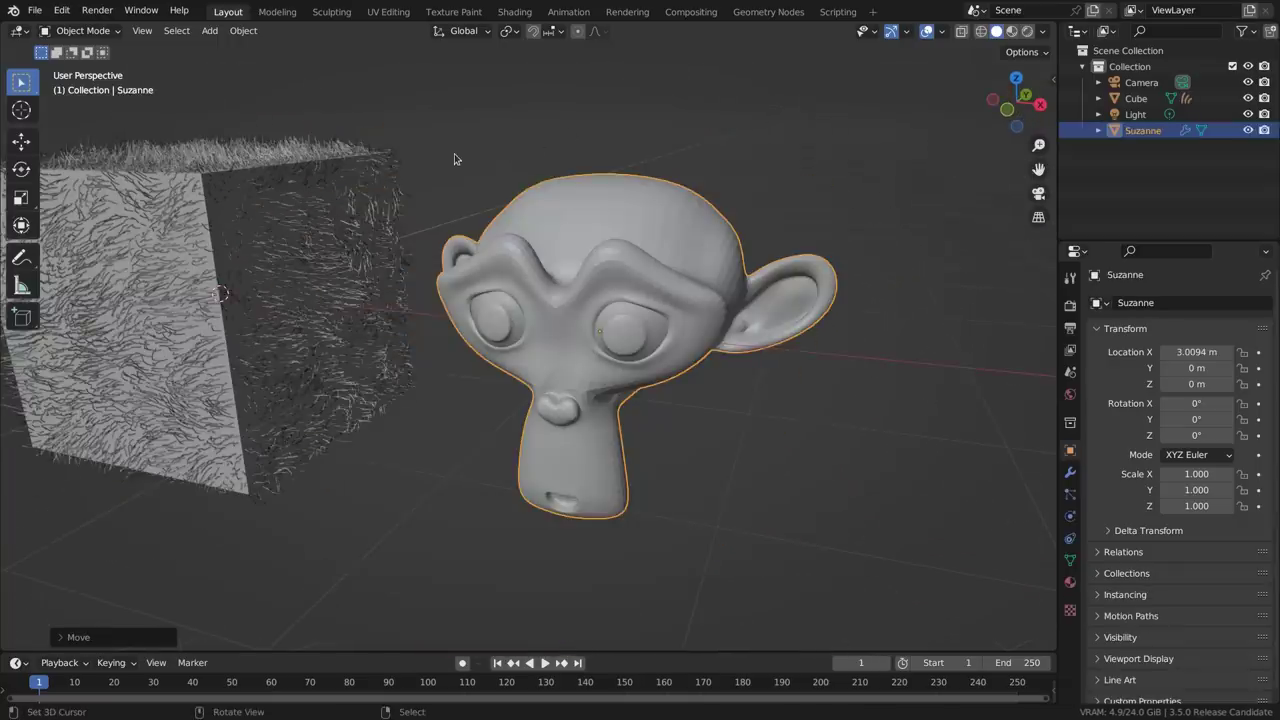
Add Quick Fur to the Suzanne head via Shift+A and set its density to High.
key("shift+a")
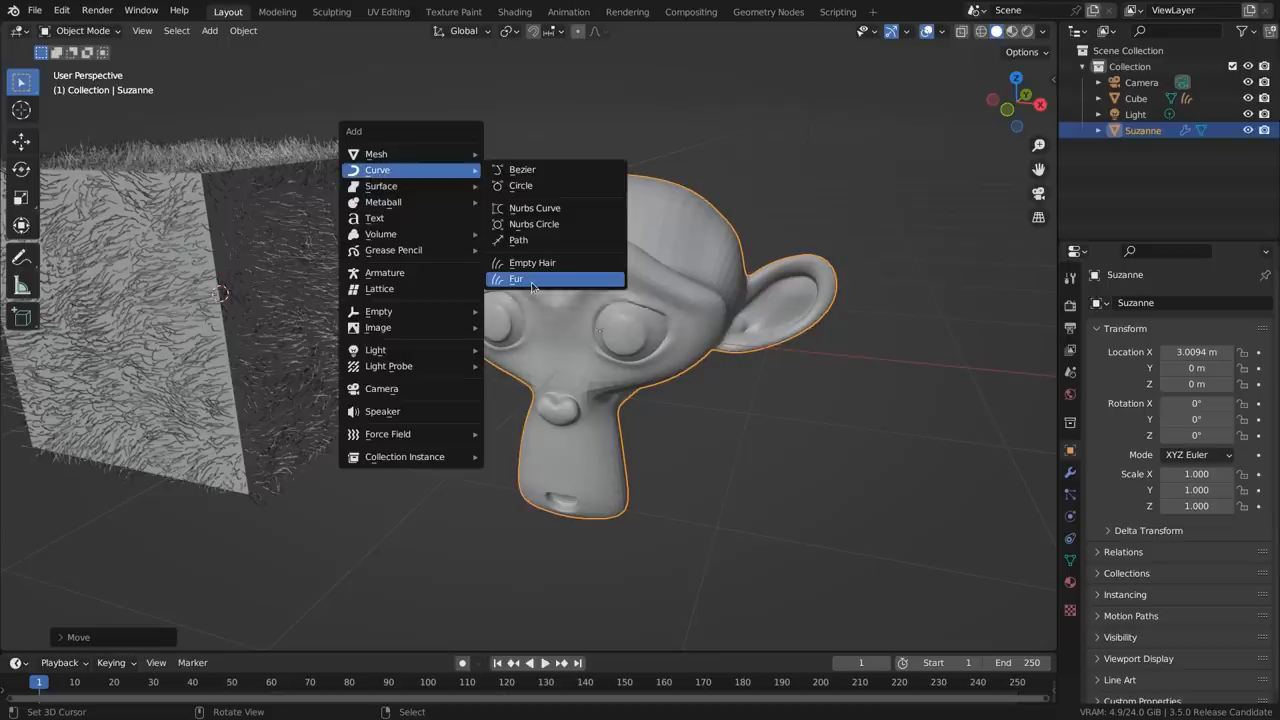
left_click(533, 283)
left_click(58, 638)
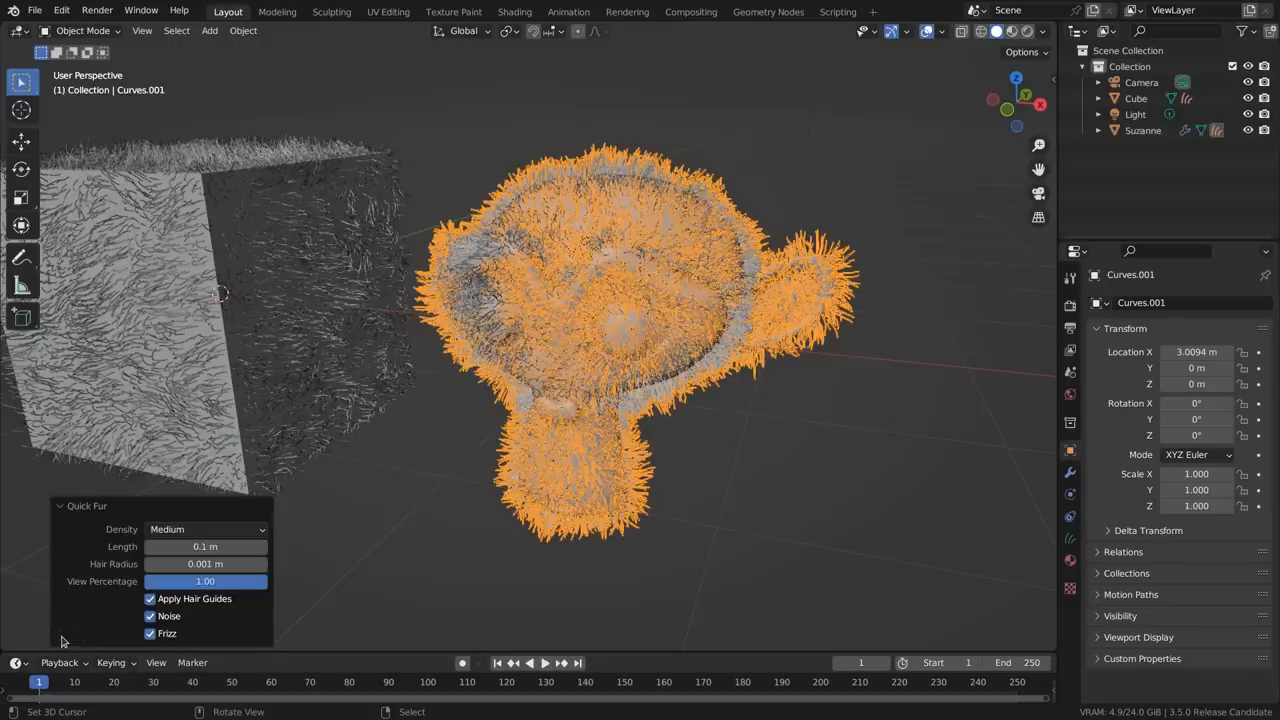
left_click(190, 529)
left_click(178, 585)
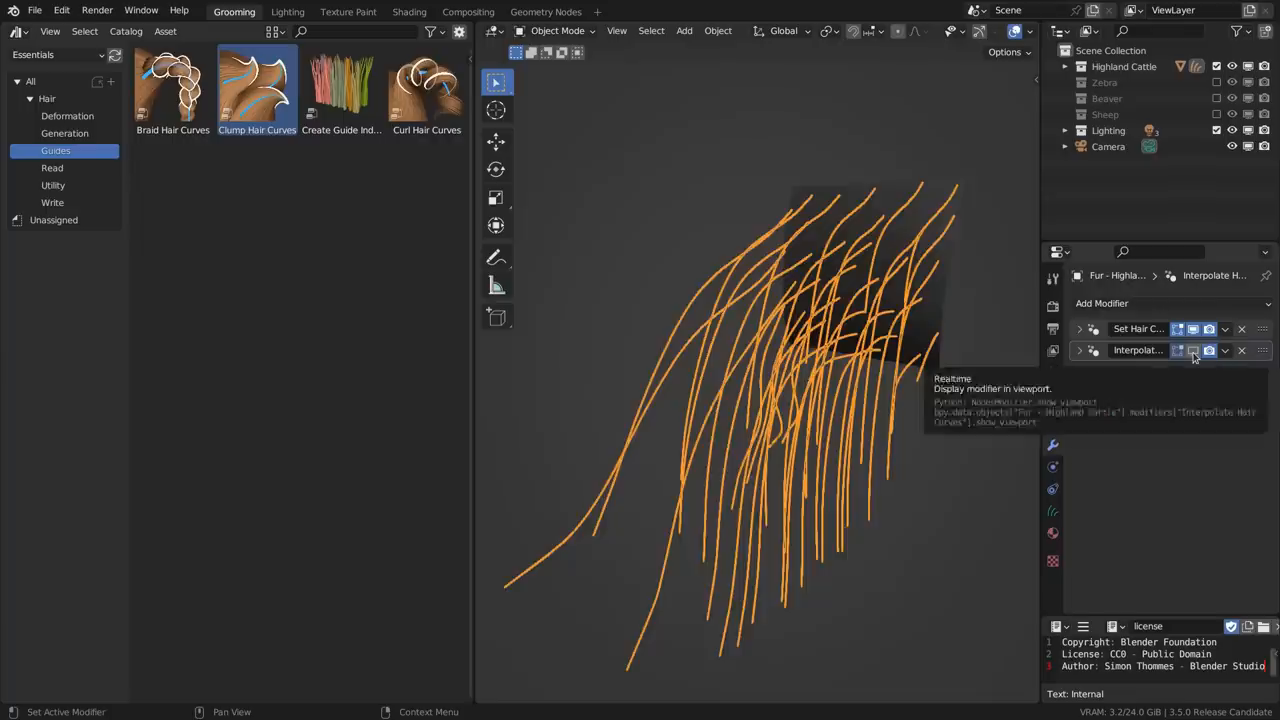
Drop Clump Hair Curves onto the cattle fur and enter Sculpt Mode.
left_click_drag(258, 88, 729, 387)
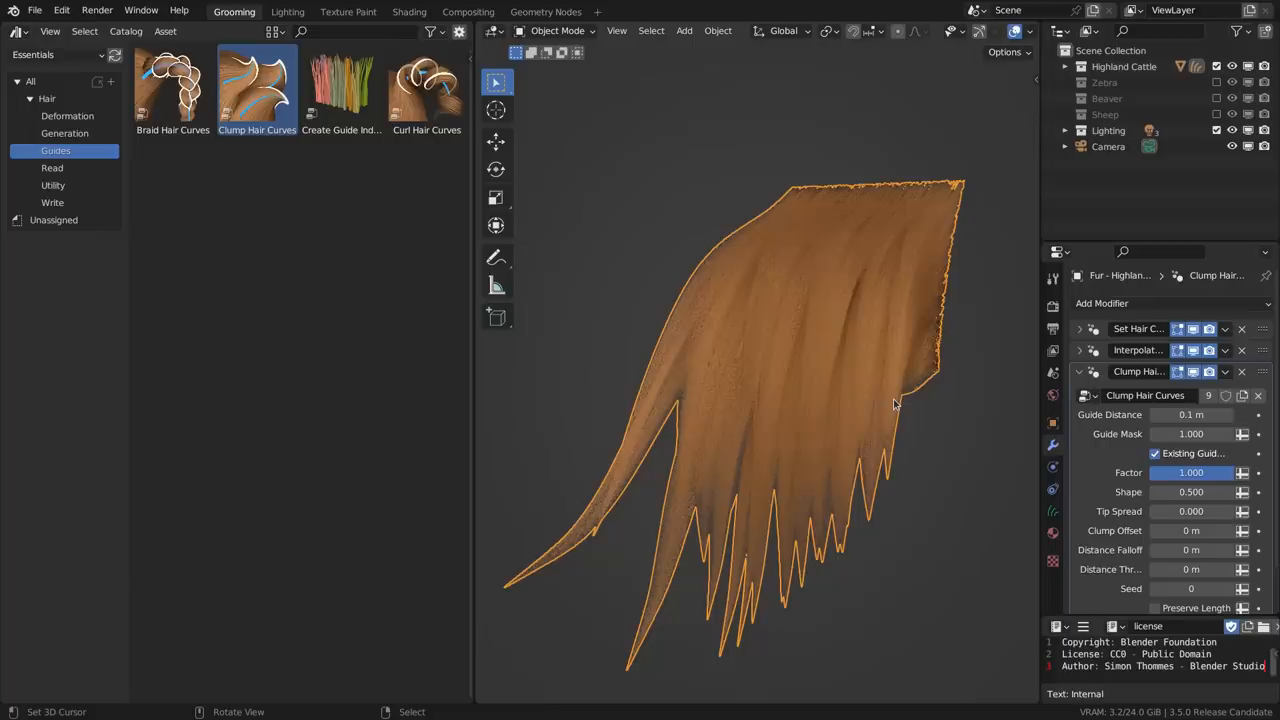
key("ctrl+Tab")
left_click(891, 407)
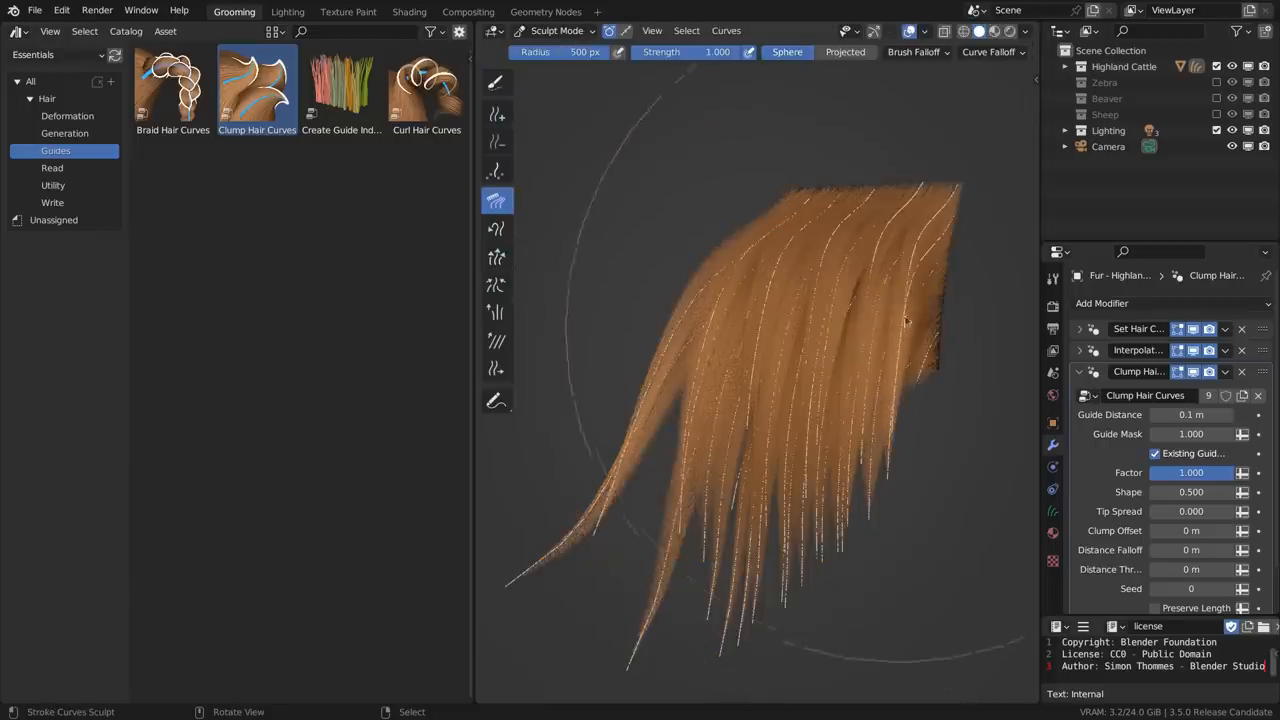
Comb the guide strands up-left into a wave so the clumps follow, then return to Object Mode.
left_click_drag(745, 377, 763, 352)
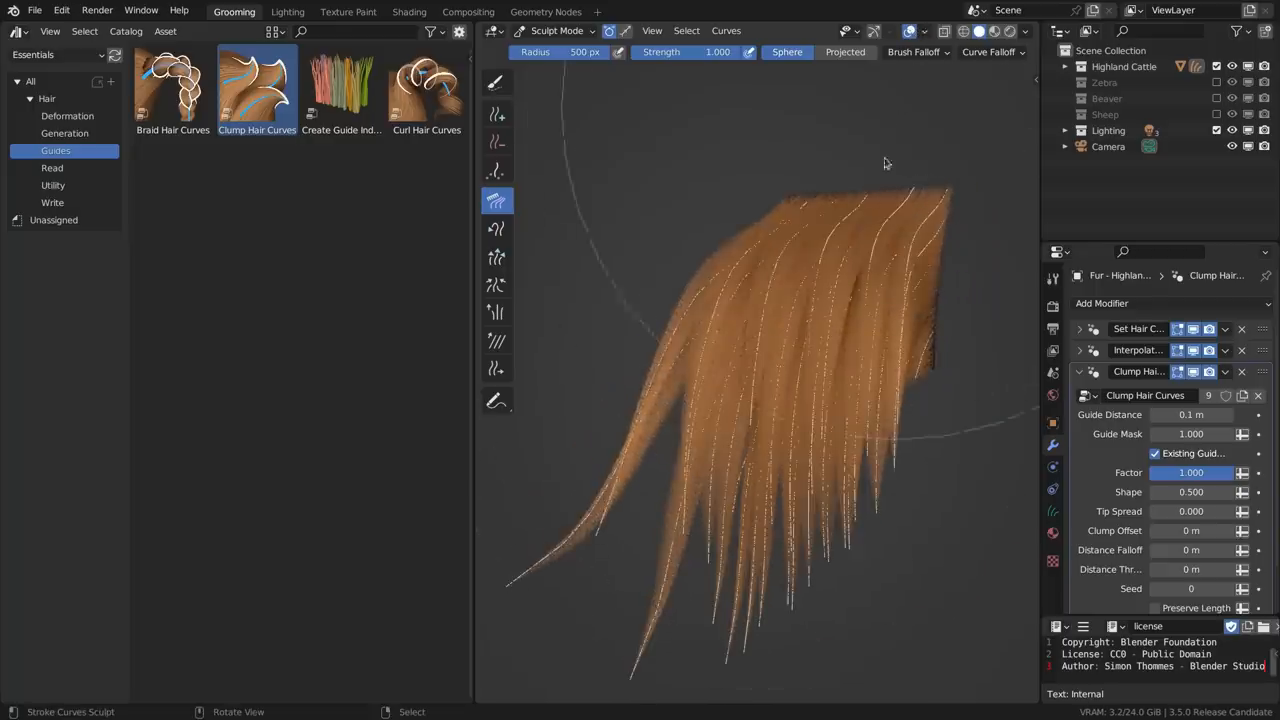
middle_click_drag(826, 291, 794, 295)
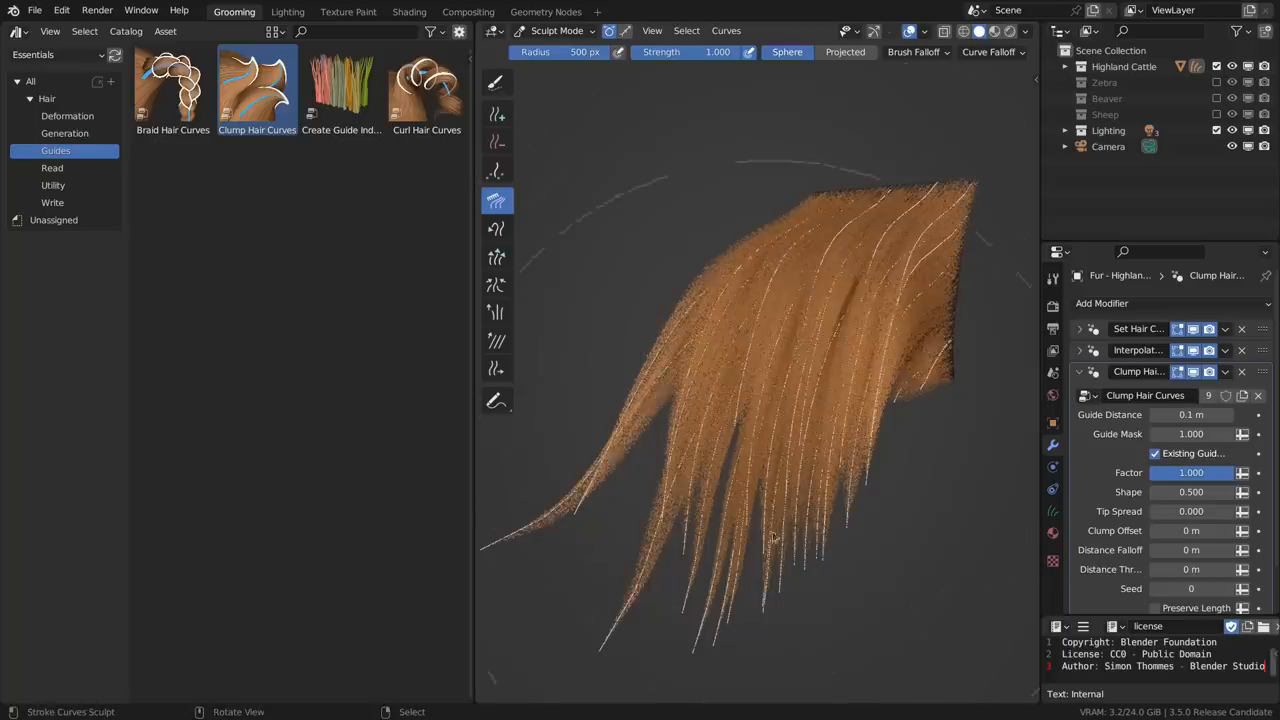
left_click_drag(775, 557, 537, 35)
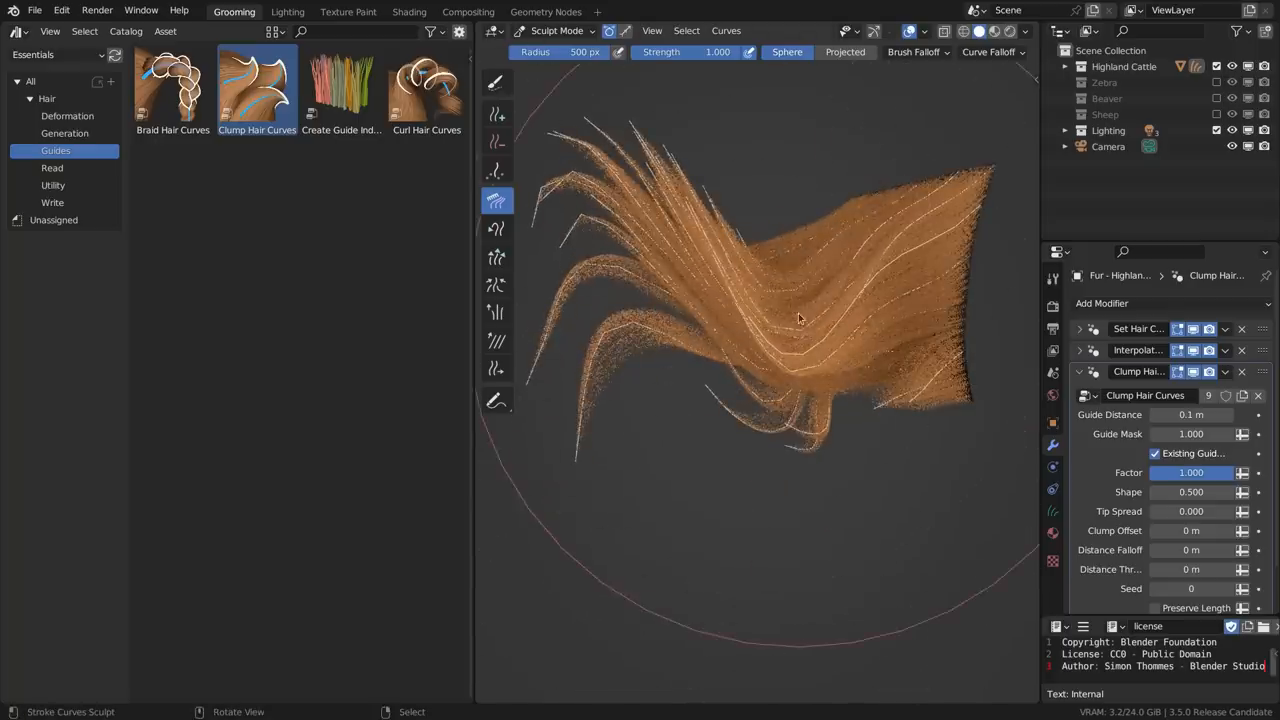
middle_click_drag(811, 321, 843, 333)
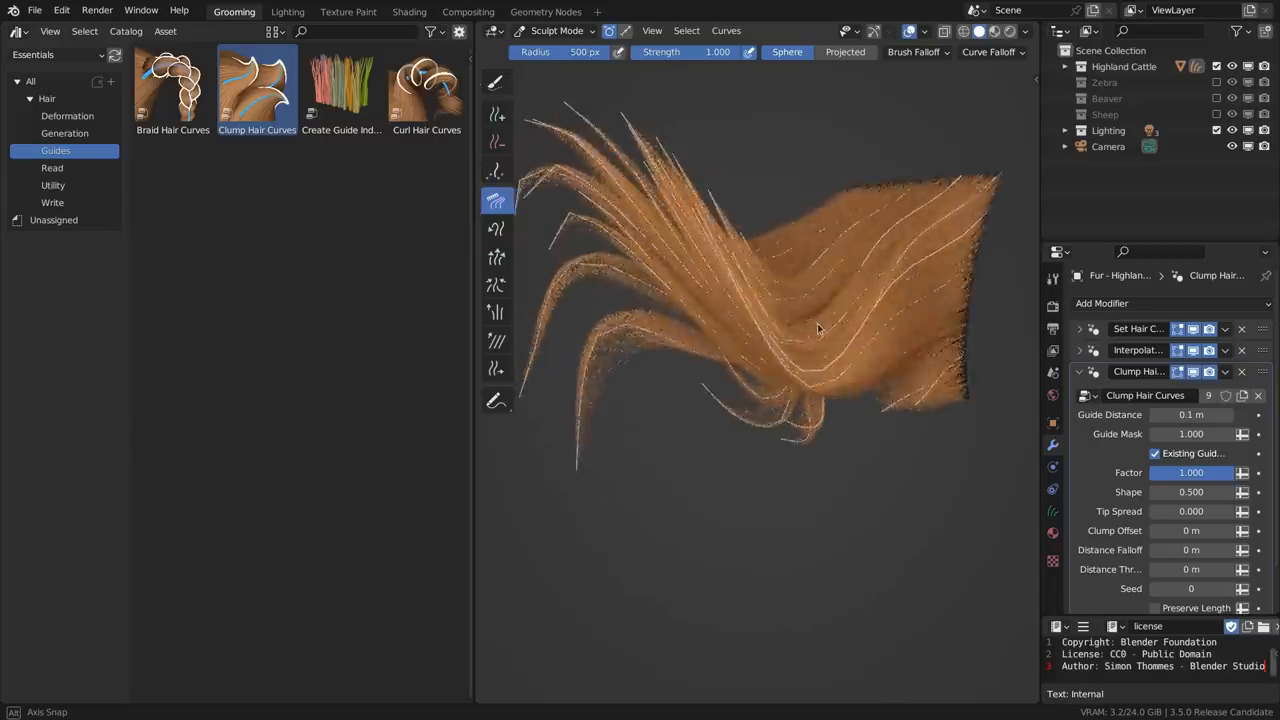
key("Tab")
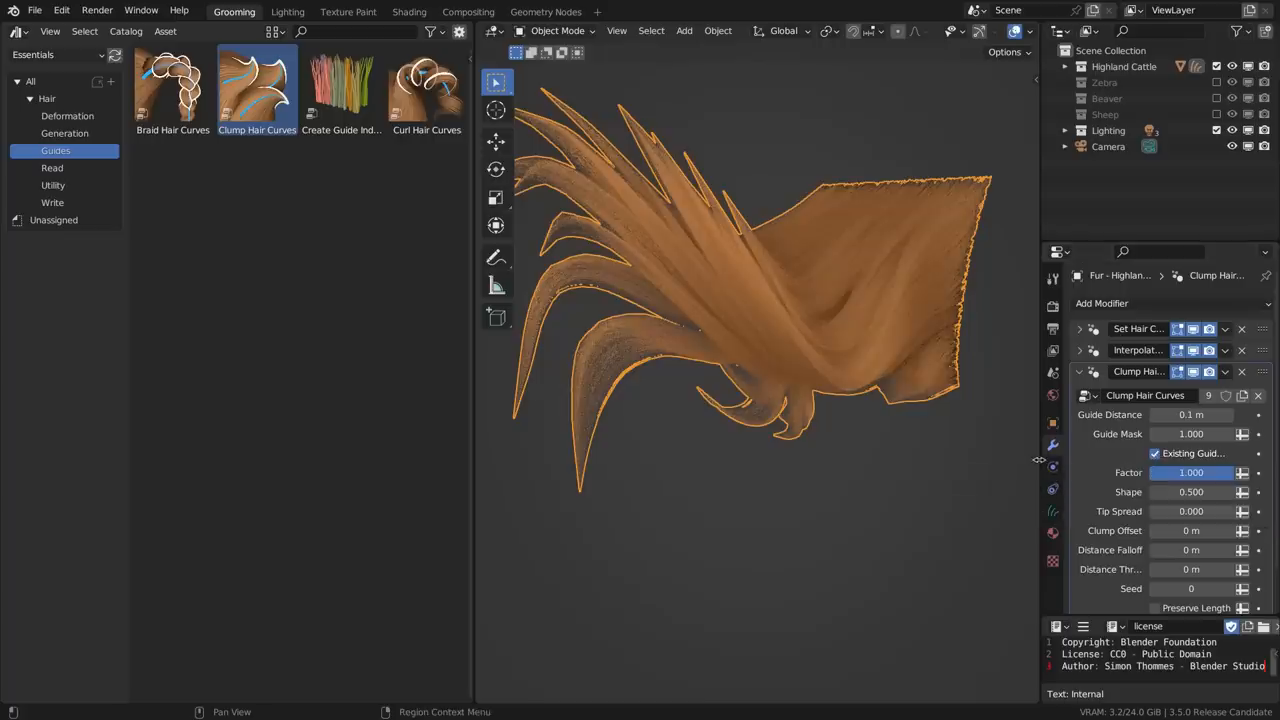
Disable Existing Guide Map and raise the guide distance used for clumping.
left_click_drag(1039, 460, 1002, 459)
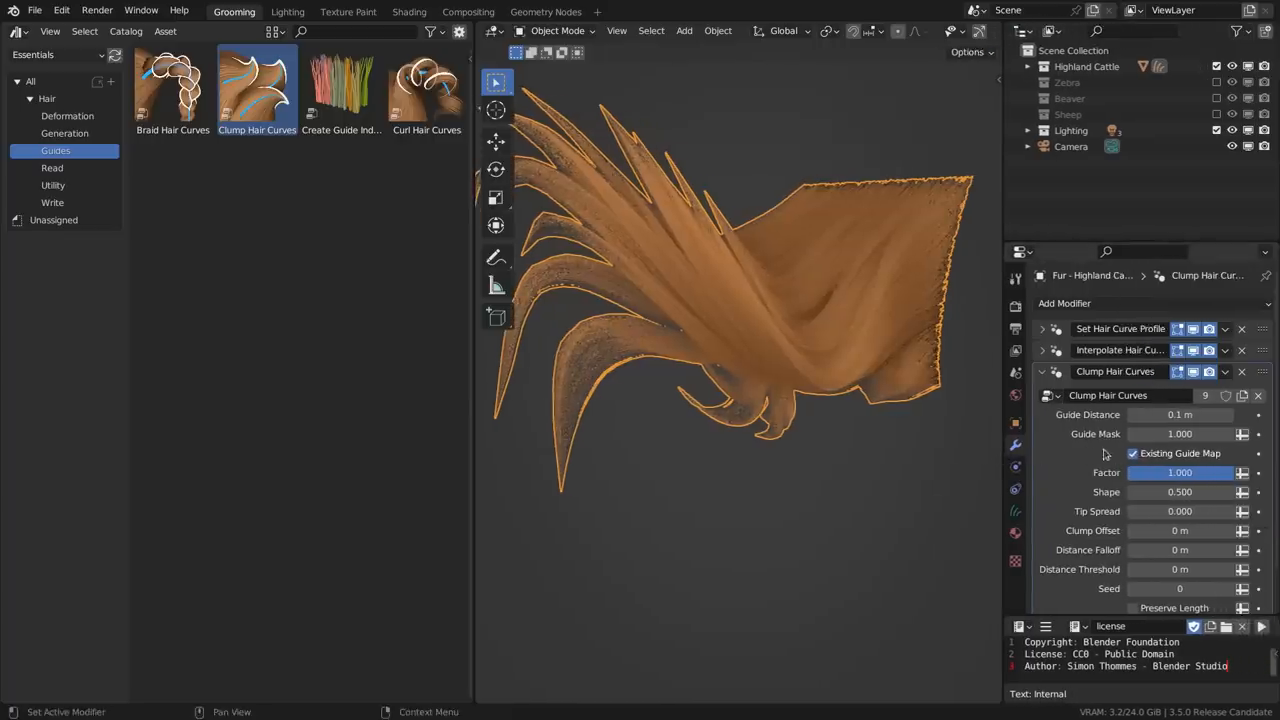
left_click(1134, 455)
left_click_drag(1180, 414, 1200, 414)
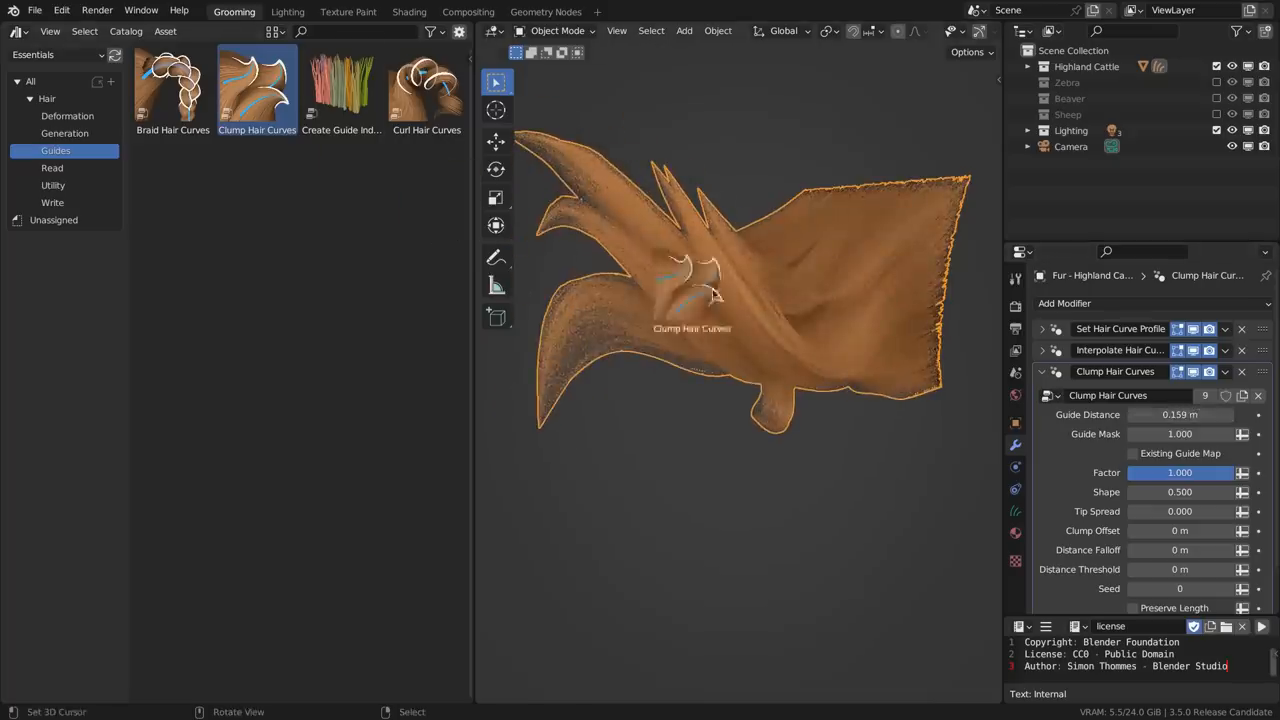
Add another Clump Hair Curves and a Create Guide Index Map, raising guide distance so clumps regroup.
left_click_drag(727, 298, 727, 300)
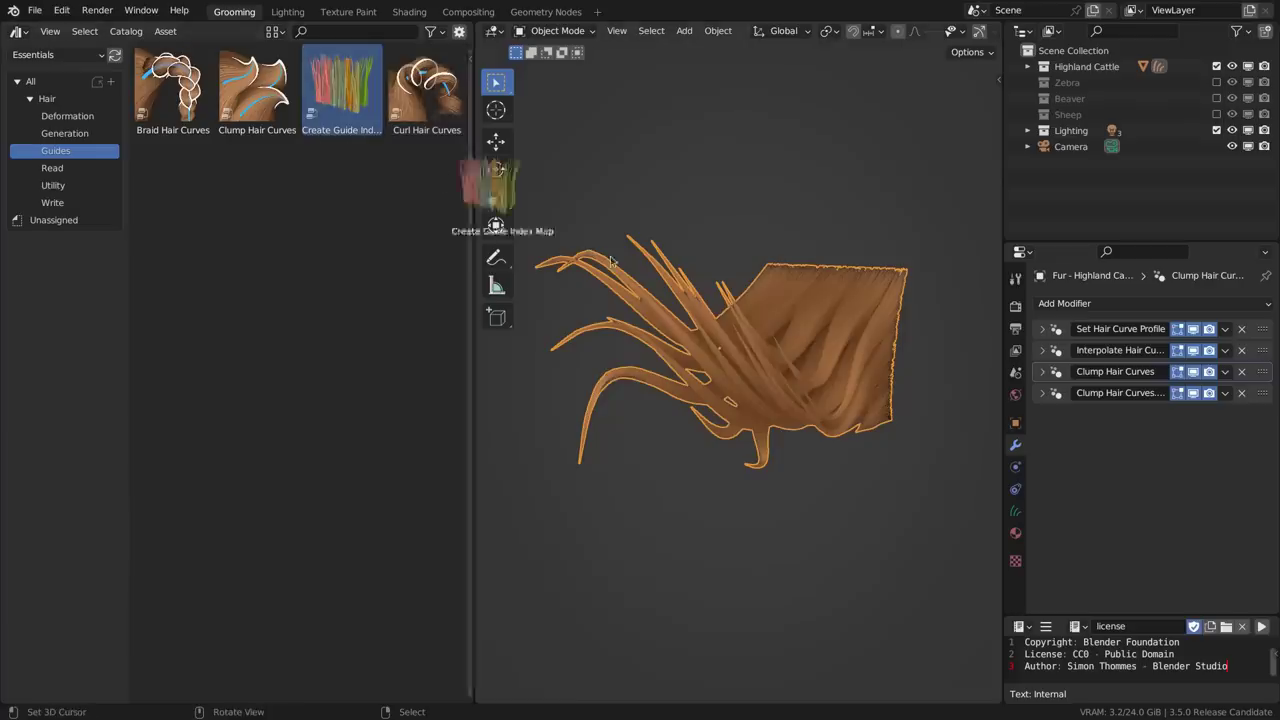
left_click_drag(476, 186, 700, 330)
left_click_drag(1193, 435, 1240, 435)
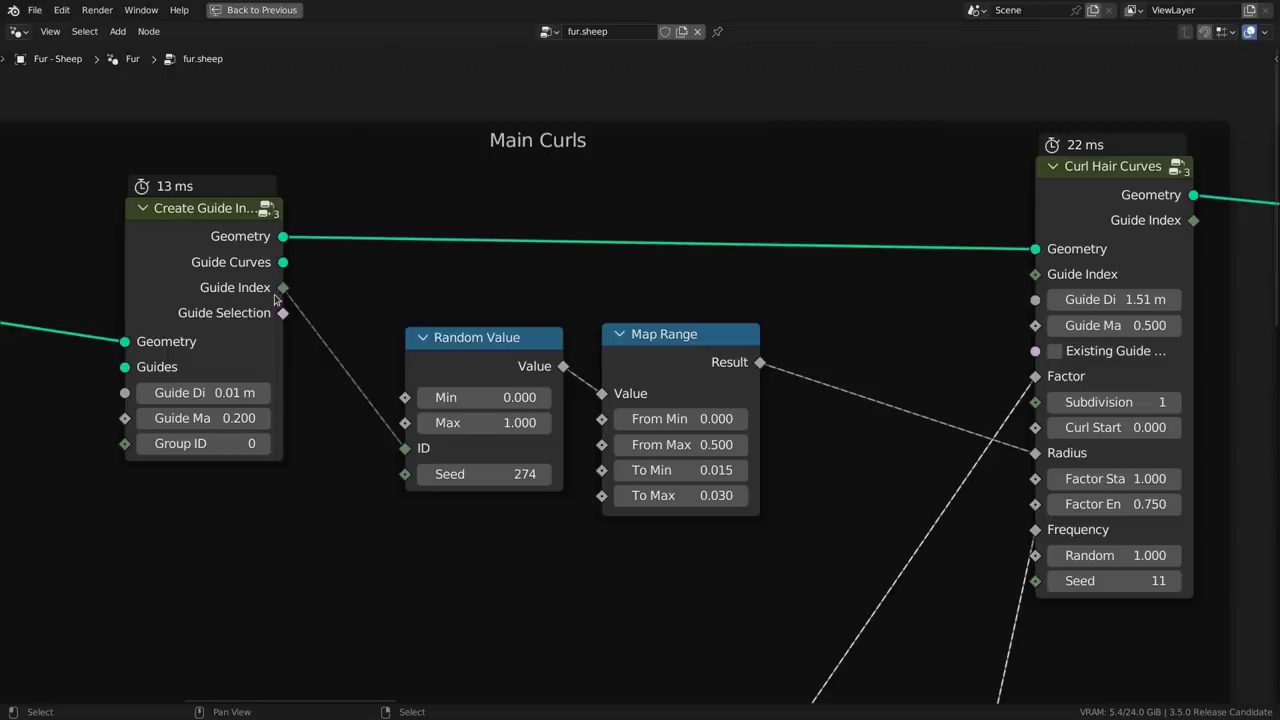
left_click_drag(283, 287, 392, 255)
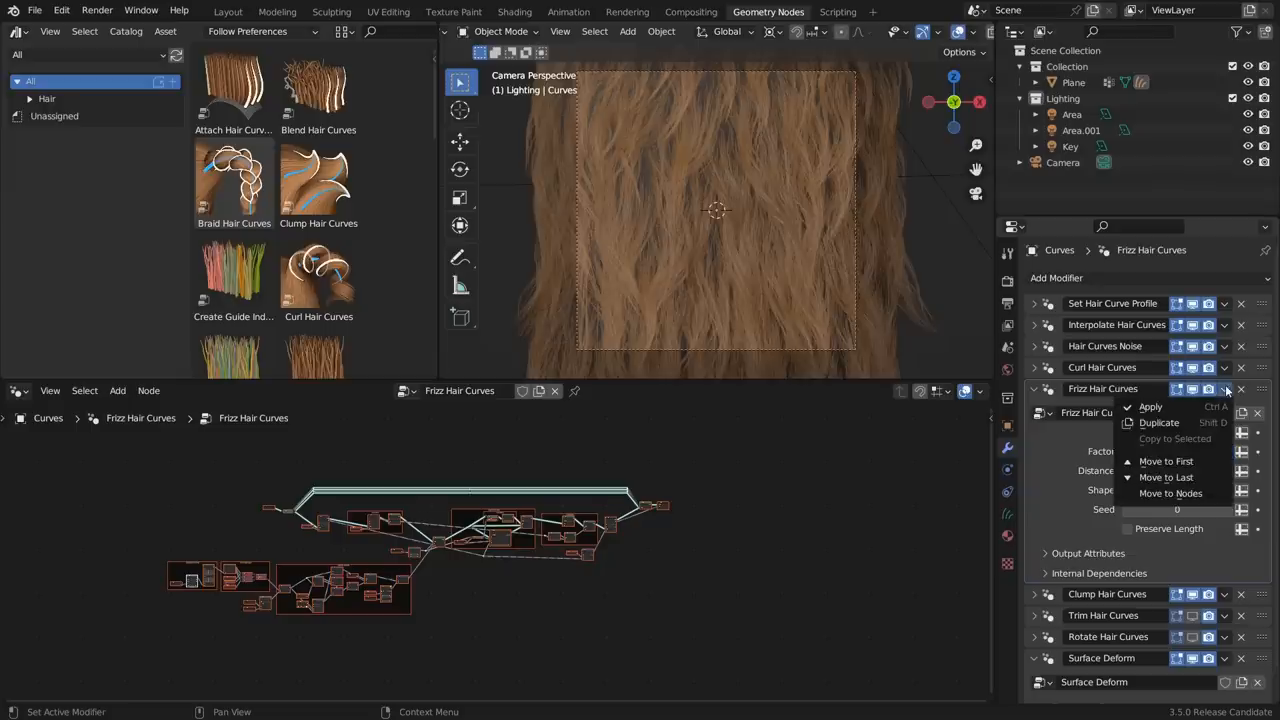
Move the Frizz Hair Curves modifier to nodes, frame the group and shift the Frizz node left.
left_click(1215, 500)
key("Home")
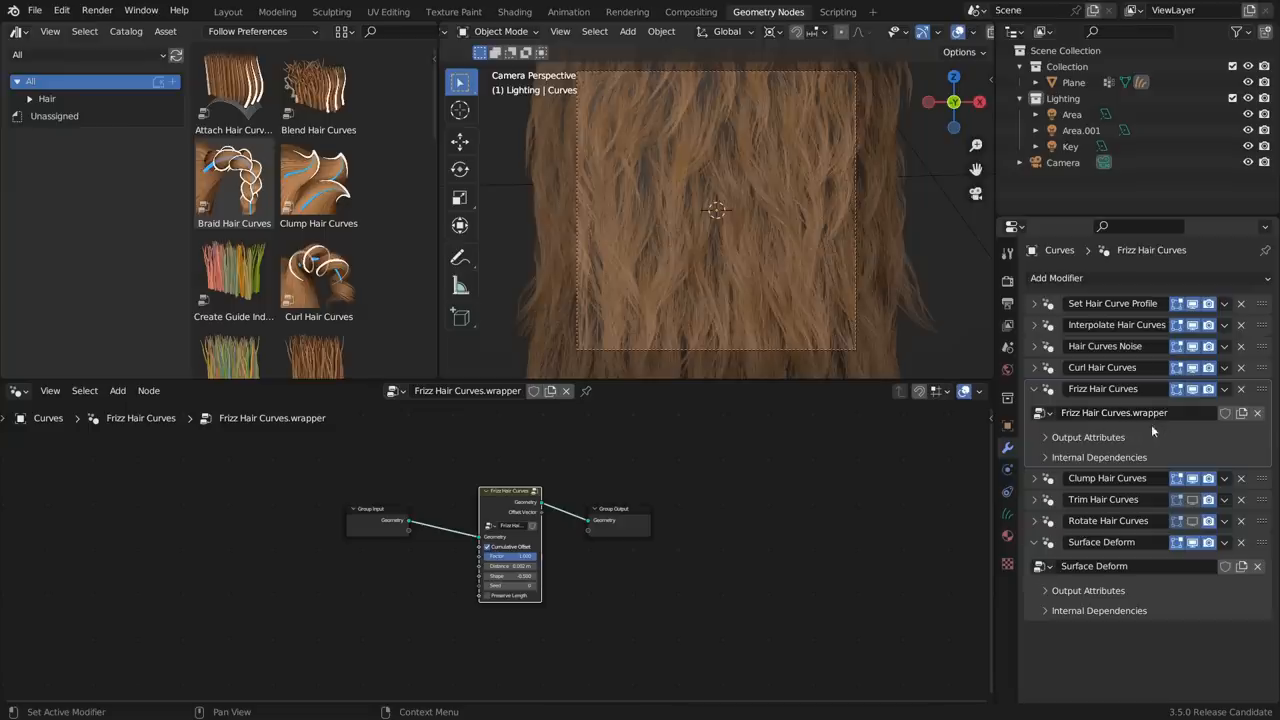
scroll(660, 520, "up", 2)
scroll(551, 570, "up", 1)
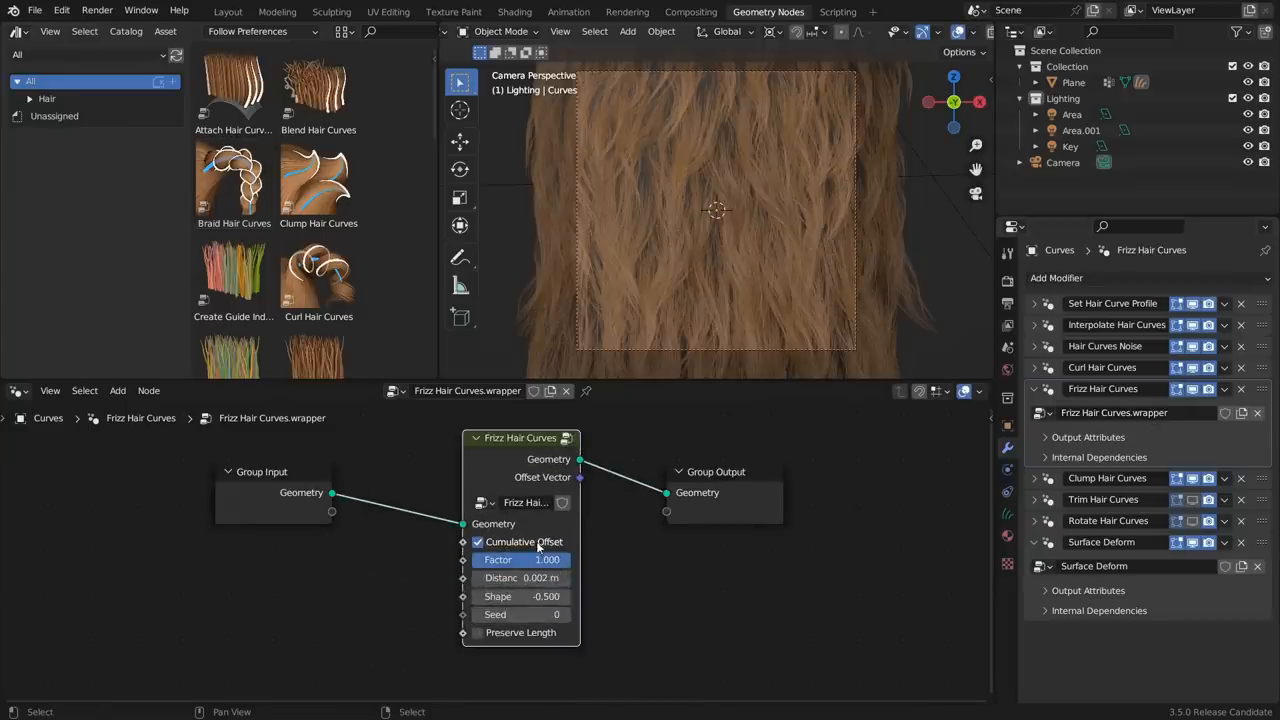
left_click_drag(538, 537, 523, 539)
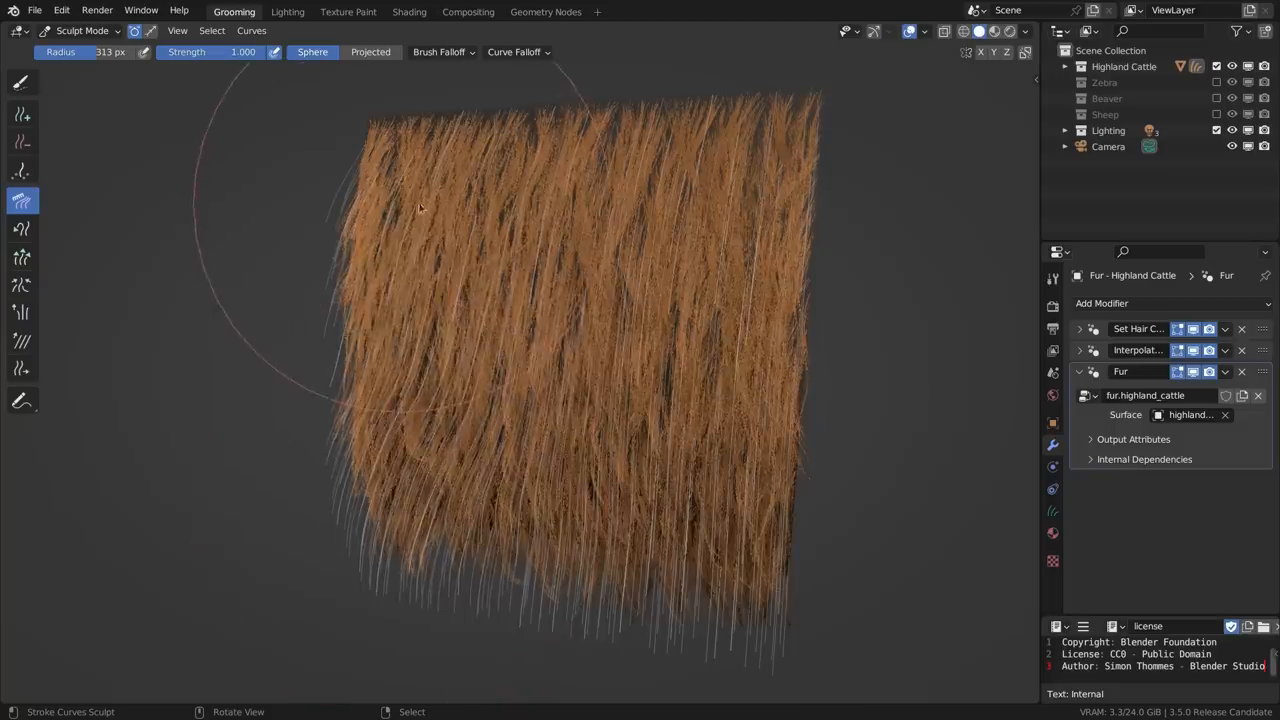
Apply the Fur modifier to the Highland Cattle hair, then raise Key 1 to bend the surface plane.
left_click(1224, 350)
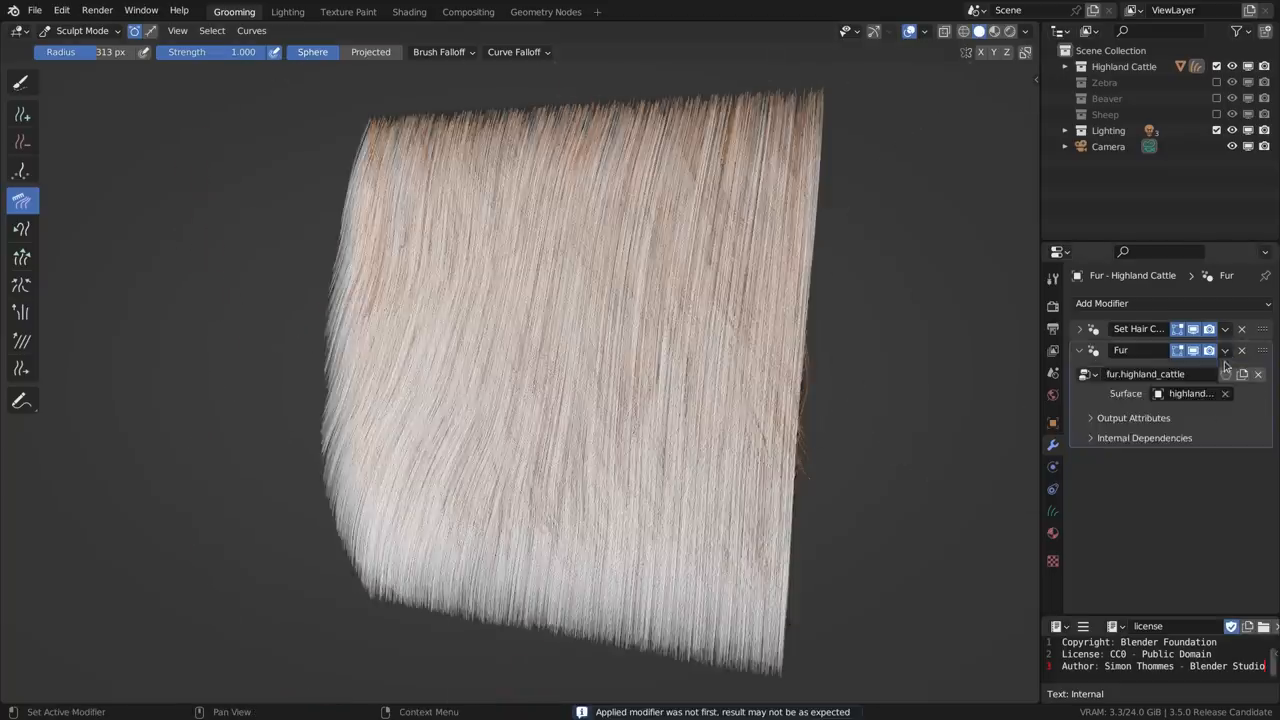
left_click(1217, 369)
middle_click_drag(568, 286, 691, 280)
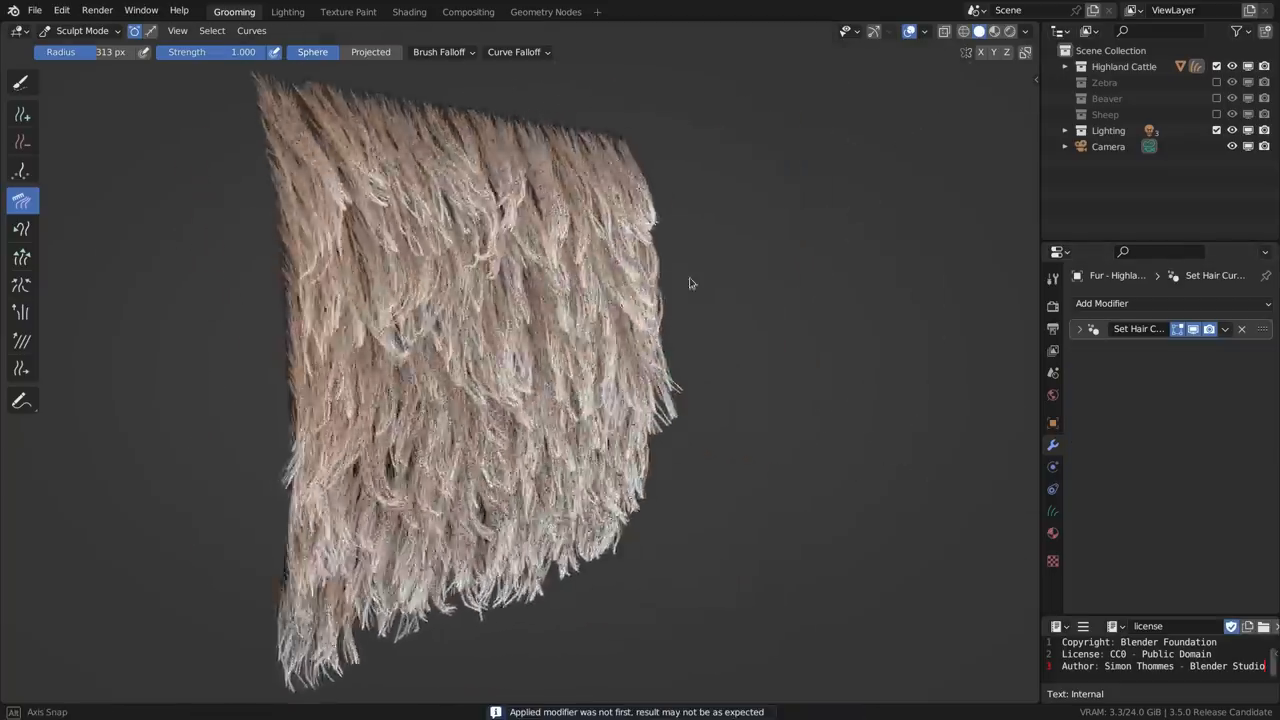
scroll(712, 392, "up", 5)
mouse_move(784, 272)
middle_mouse_down()
mouse_move(714, 343)
mouse_move(834, 243)
middle_mouse_up()
key("f")
left_click(771, 334)
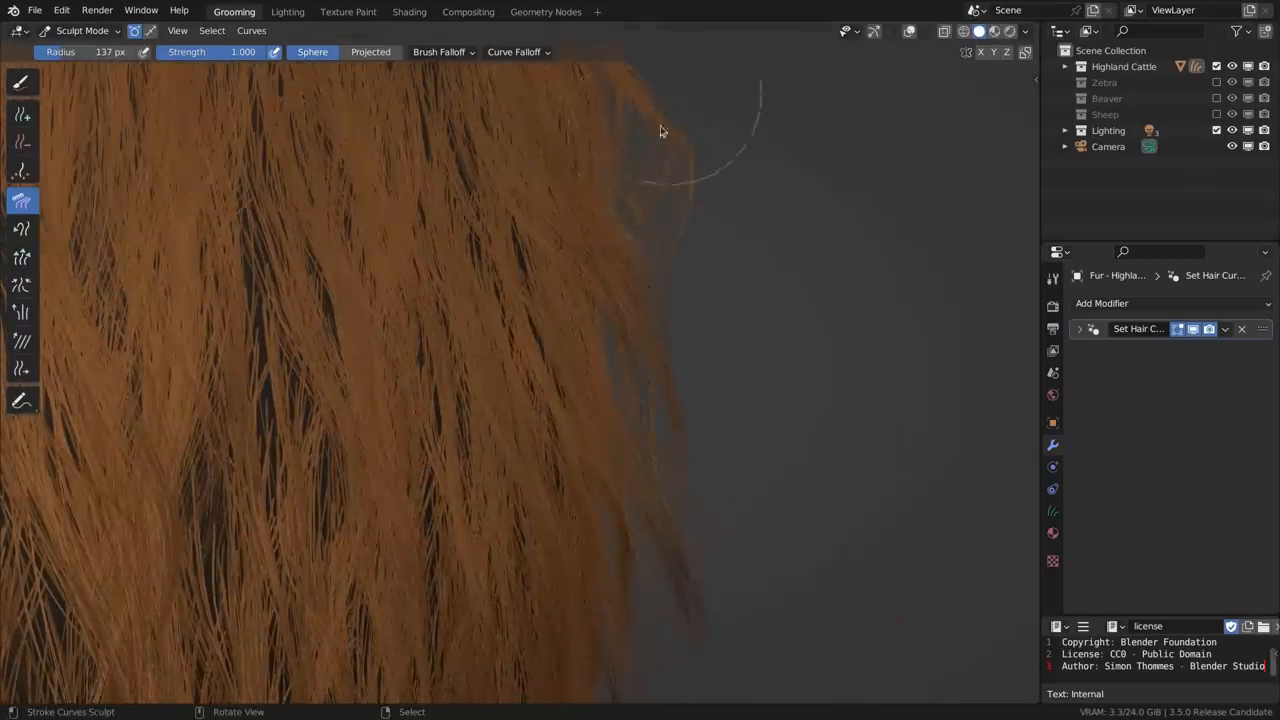
middle_click_drag(658, 218, 720, 368)
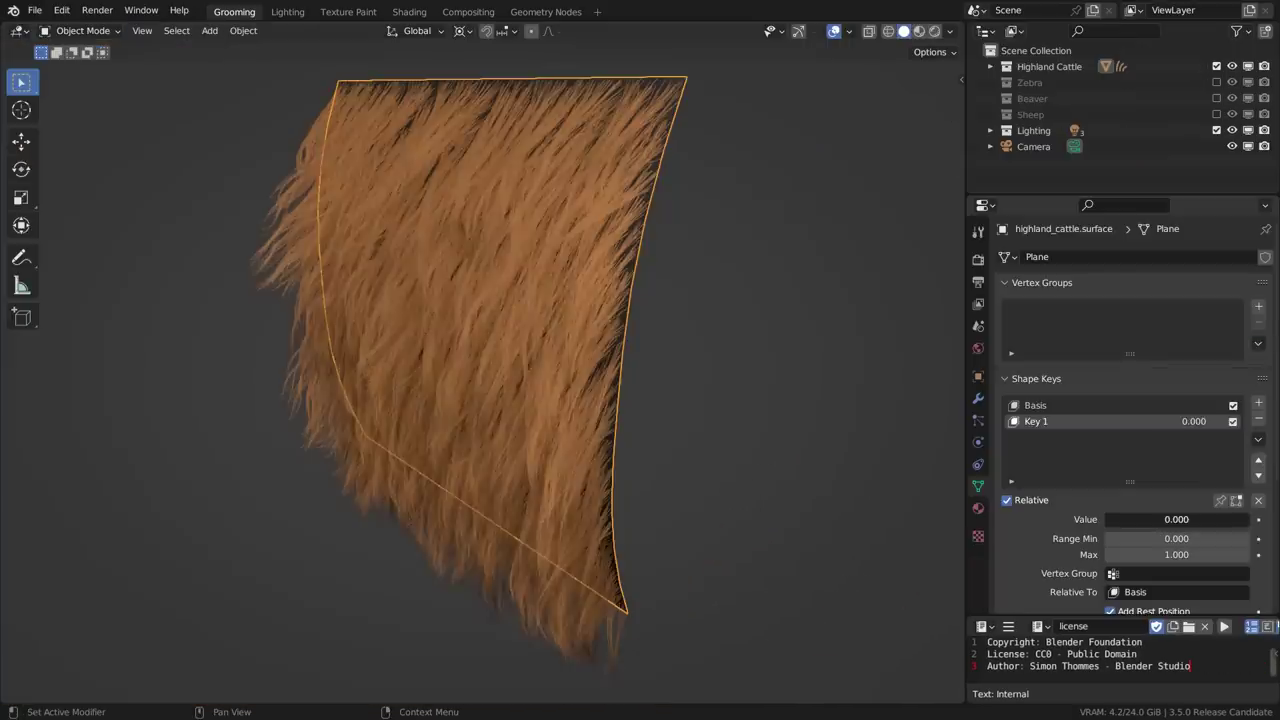
mouse_move(1150, 519)
left_mouse_down()
mouse_move(1210, 519)
mouse_move(1105, 519)
mouse_move(1219, 519)
left_mouse_up()
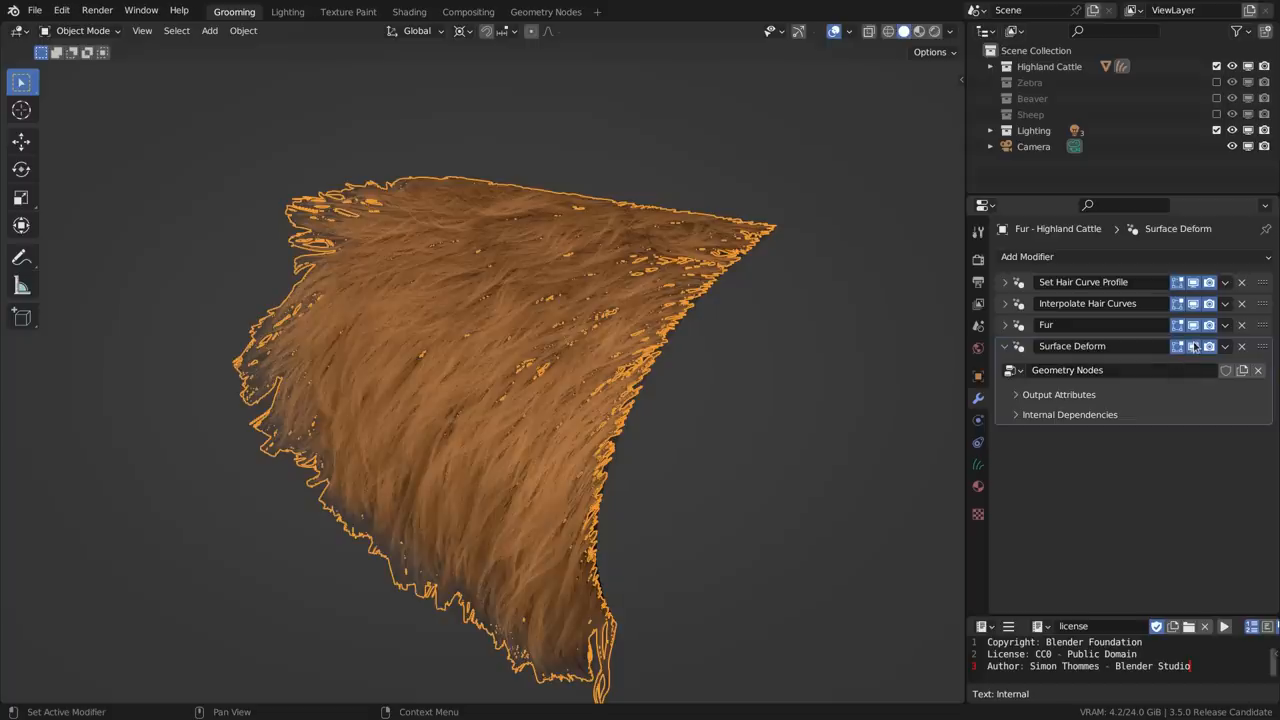
Toggle the Surface Deform modifier's viewport display off and back on to compare the fur.
left_click(1193, 346)
left_click(1193, 346)
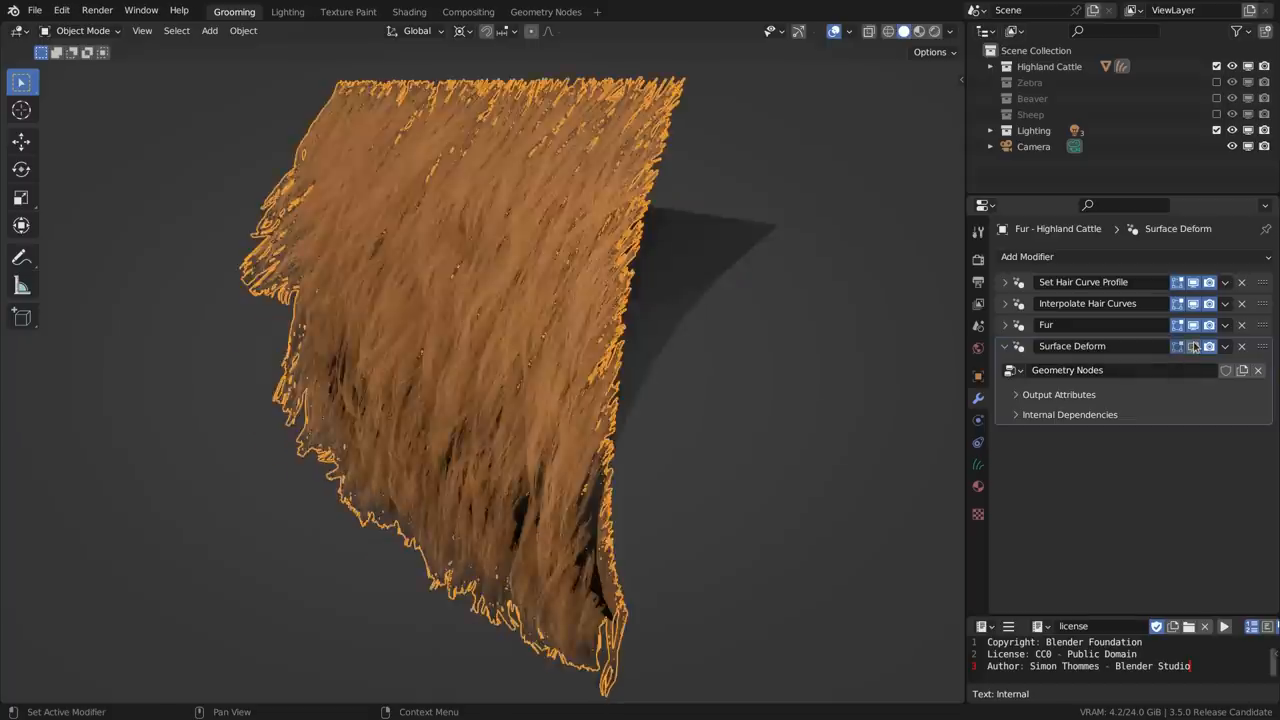